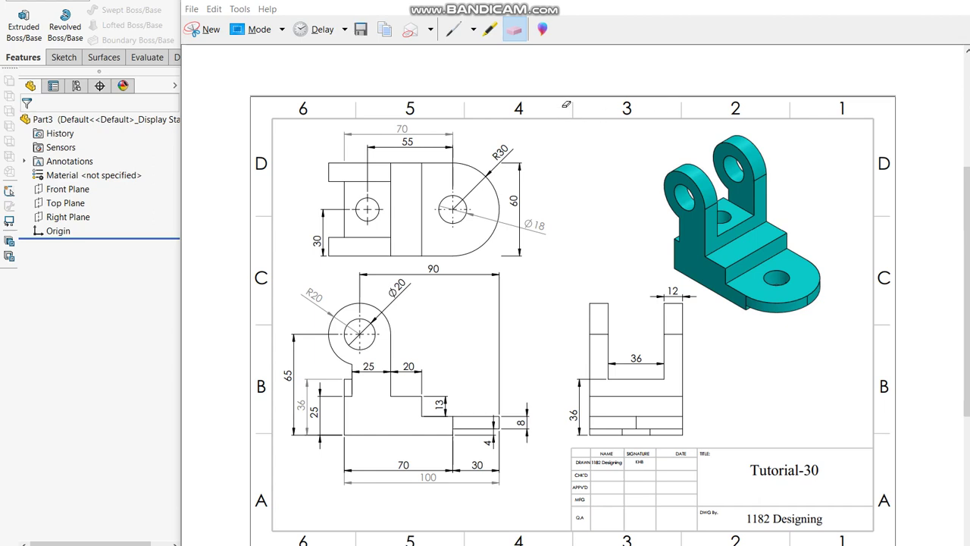
# - Annotate the reference drawing with the Red Pen, drawing an arrow at the part's base, then return to SOLIDWORKS
pyautogui.click(473, 28)
pyautogui.click(471, 51)
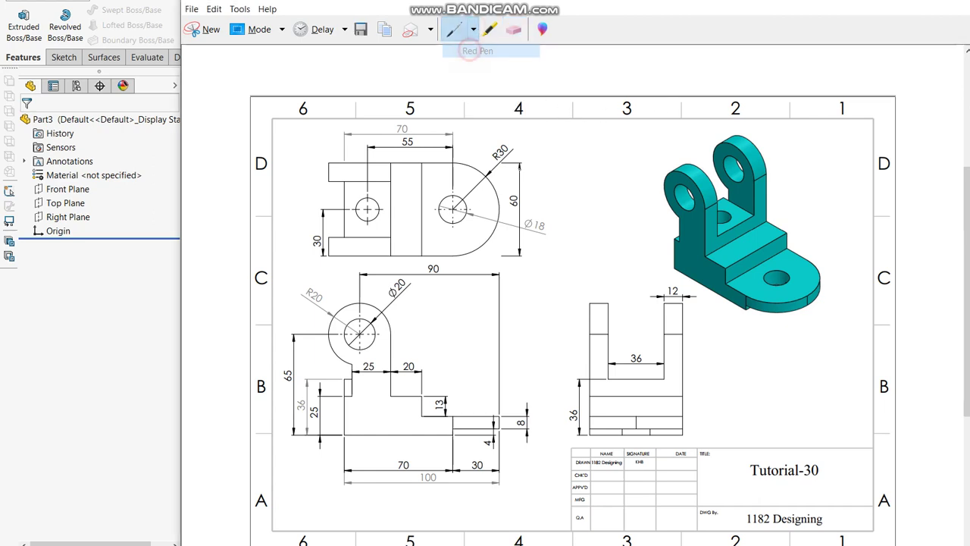
pyautogui.moveTo(616, 260)
pyautogui.mouseDown()
pyautogui.moveTo(660, 260)
pyautogui.moveTo(650, 265)
pyautogui.mouseUp()
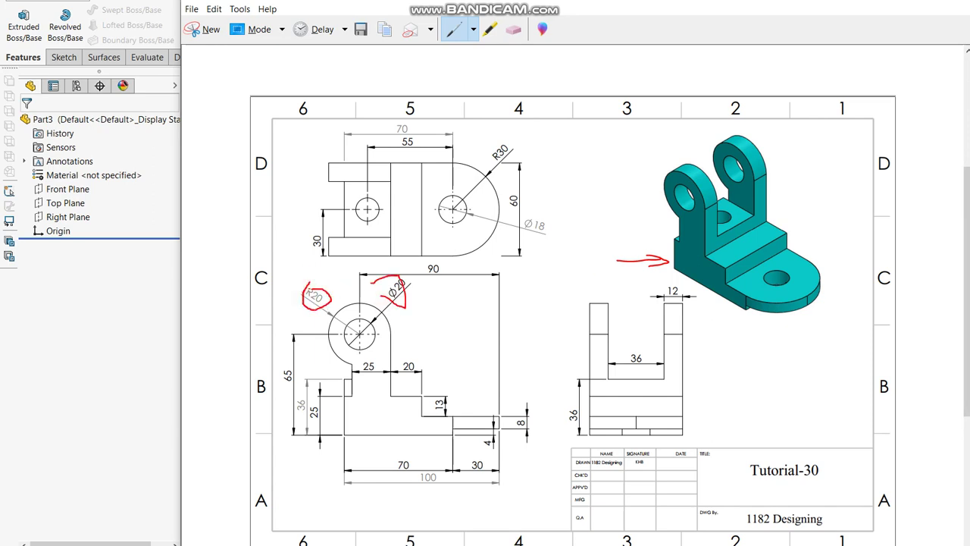
pyautogui.click(151, 346)
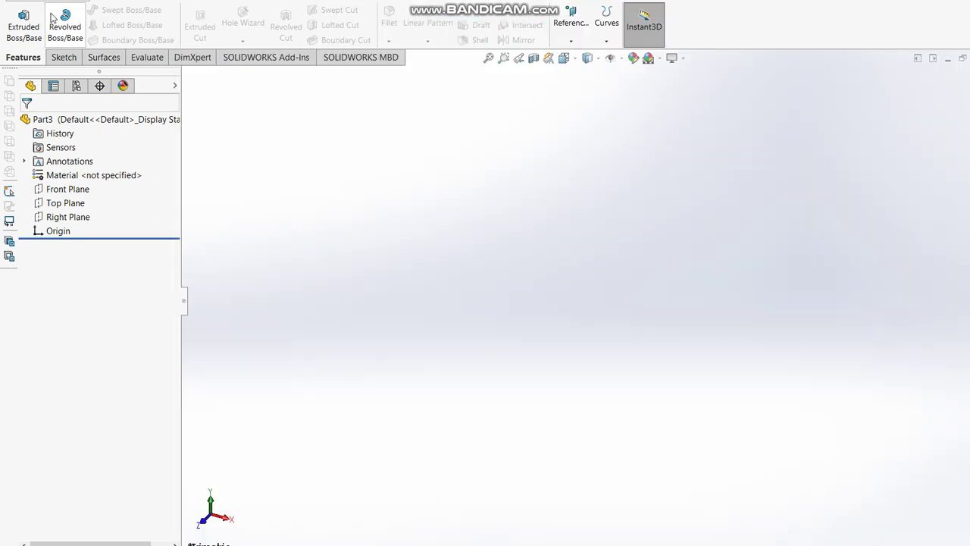
# - Sketch two concentric circles centred on the origin on the Front Plane
pyautogui.click(23, 23)
pyautogui.click(441, 182)
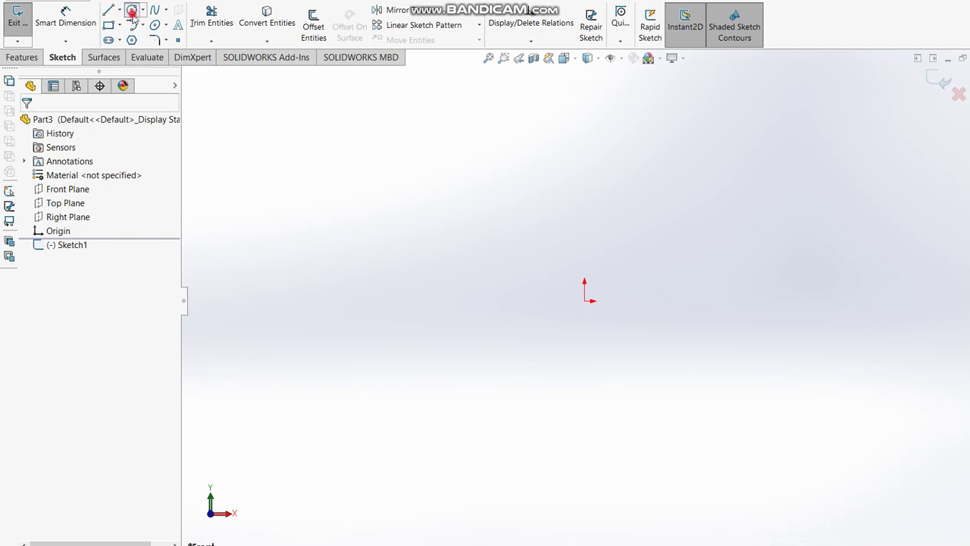
pyautogui.click(132, 10)
pyautogui.click(584, 301)
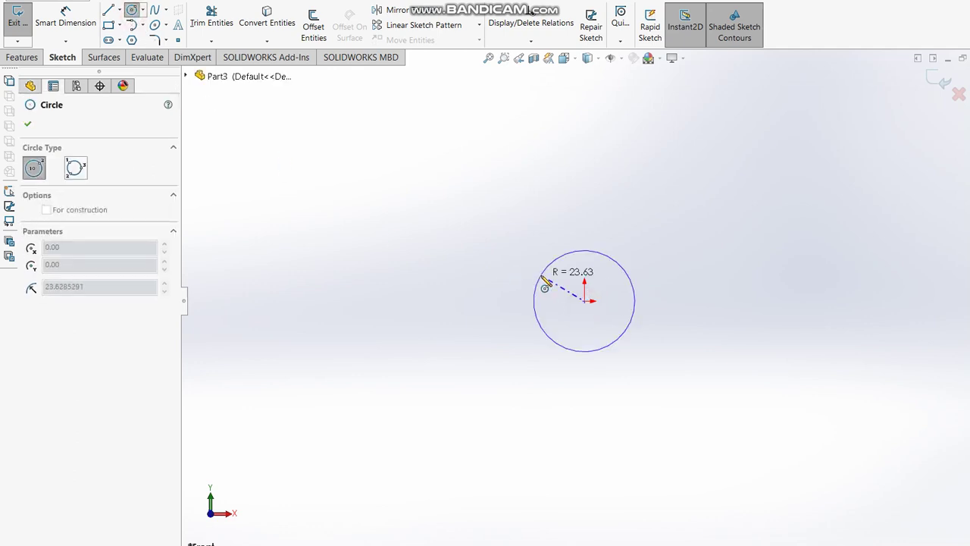
pyautogui.click(540, 275)
pyautogui.click(584, 301)
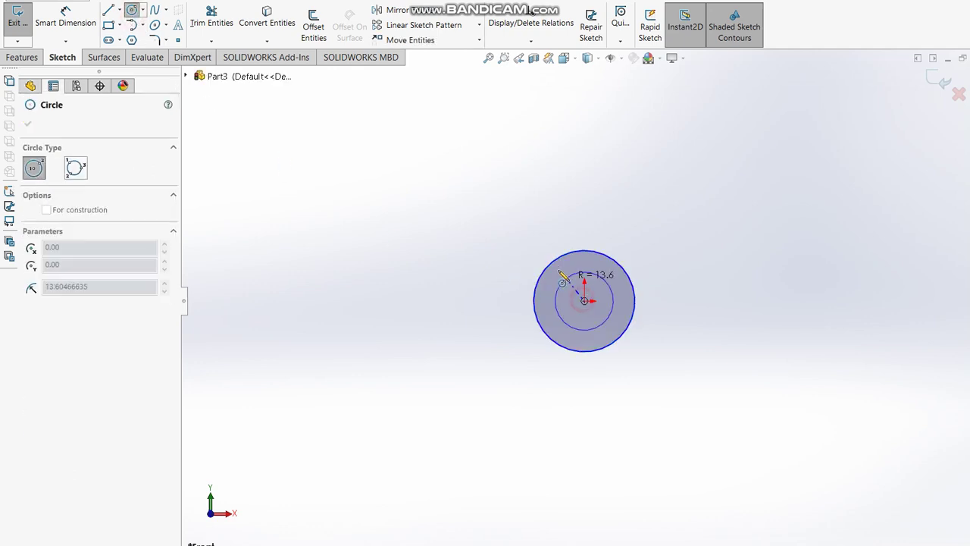
pyautogui.click(518, 247)
# - Dimension the inner circle to Ø20 and the outer circle to Ø40
pyautogui.click(70, 21)
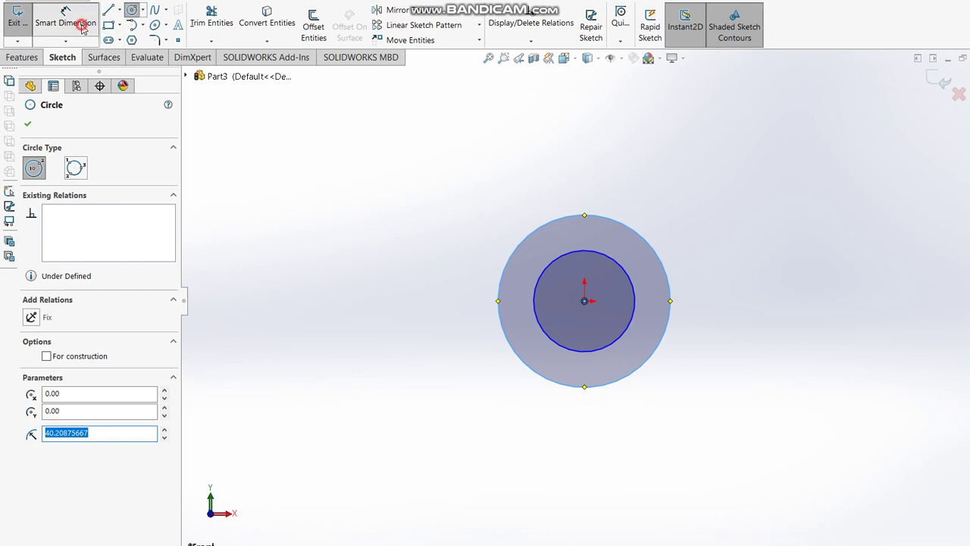
pyautogui.click(601, 255)
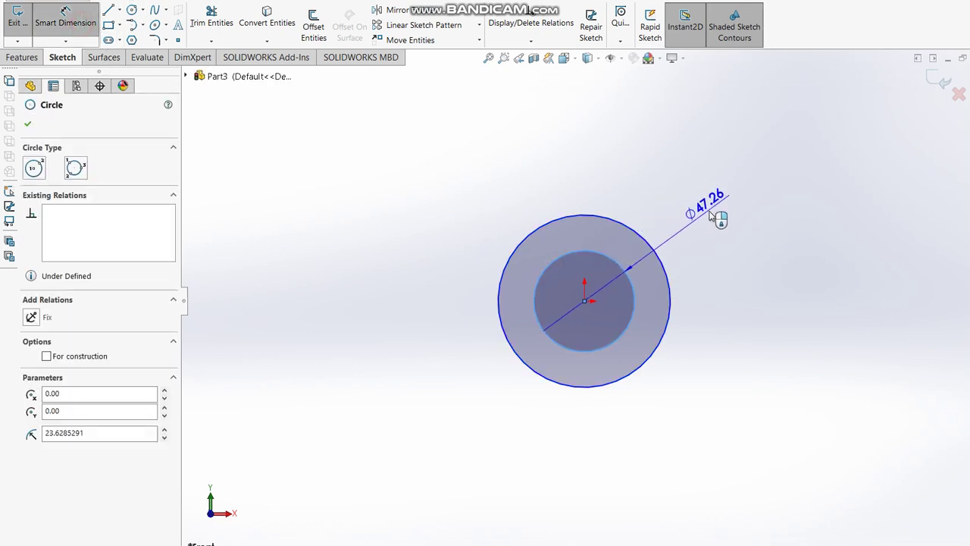
pyautogui.click(715, 214)
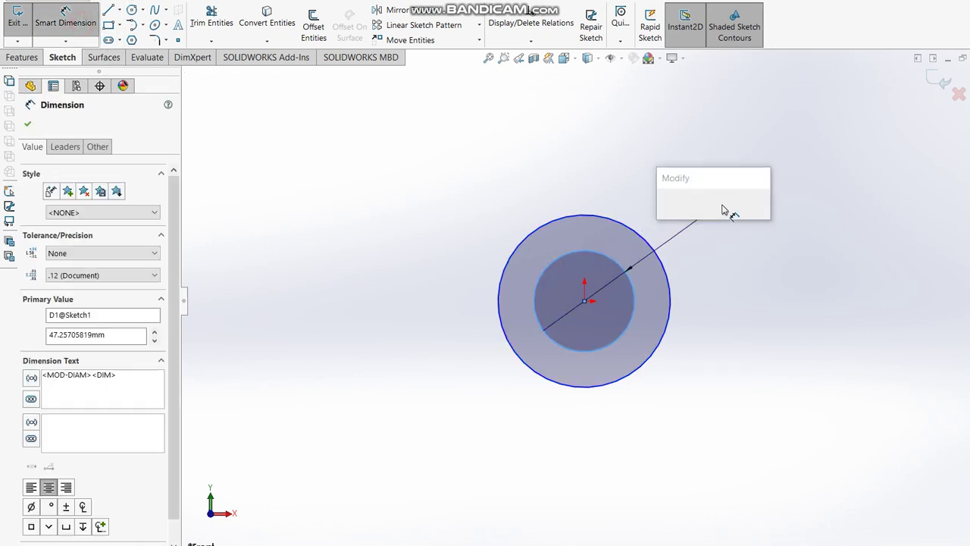
pyautogui.write('20')
pyautogui.press('Return')
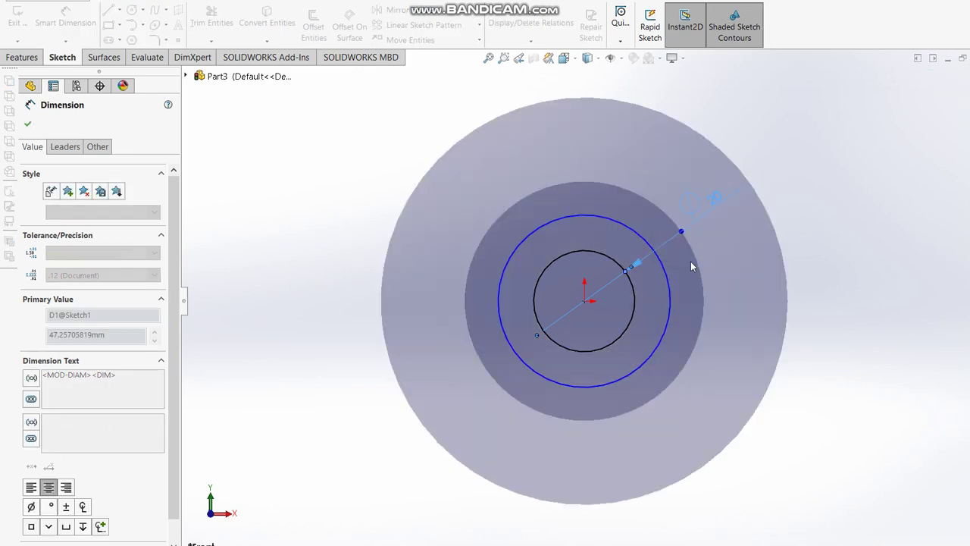
pyautogui.click(666, 276)
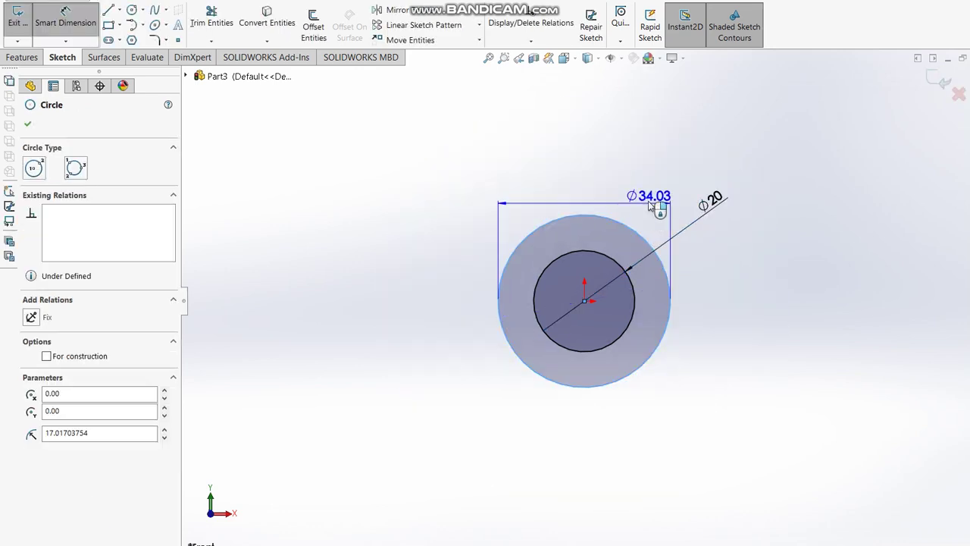
pyautogui.click(653, 198)
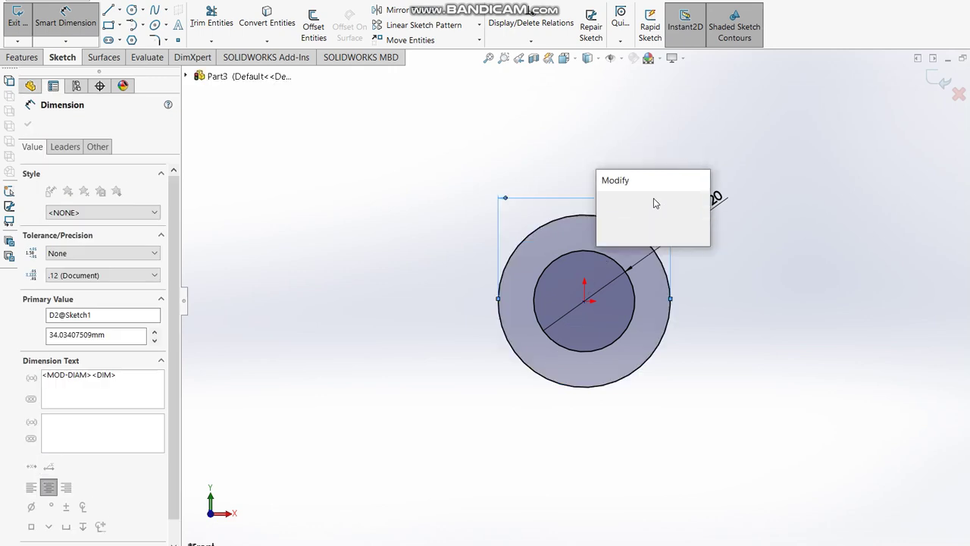
pyautogui.write('40')
pyautogui.press('Return')
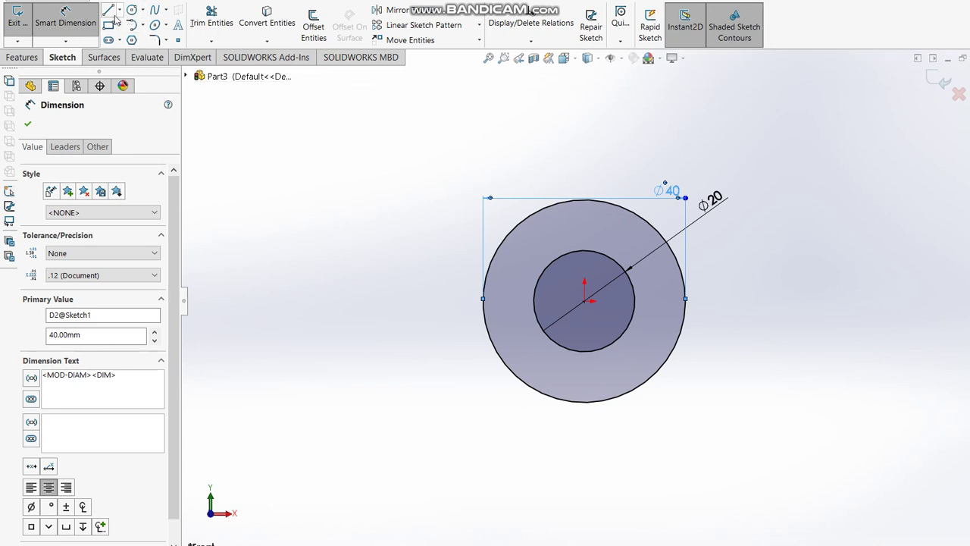
pyautogui.press('l')
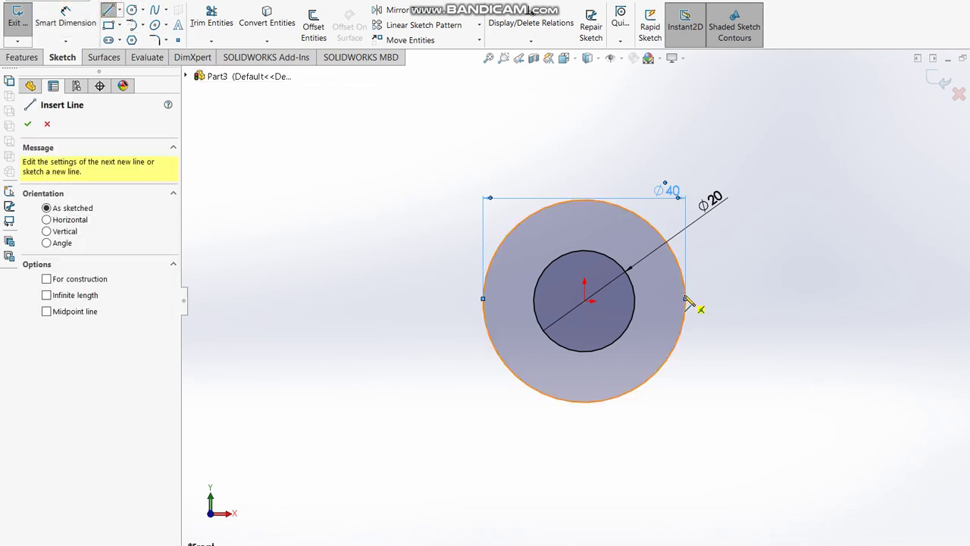
# - Draw a stepped line chain from the outer circle's right edge down to a long bottom line
pyautogui.click(685, 301)
pyautogui.scroll(2, 688, 379)
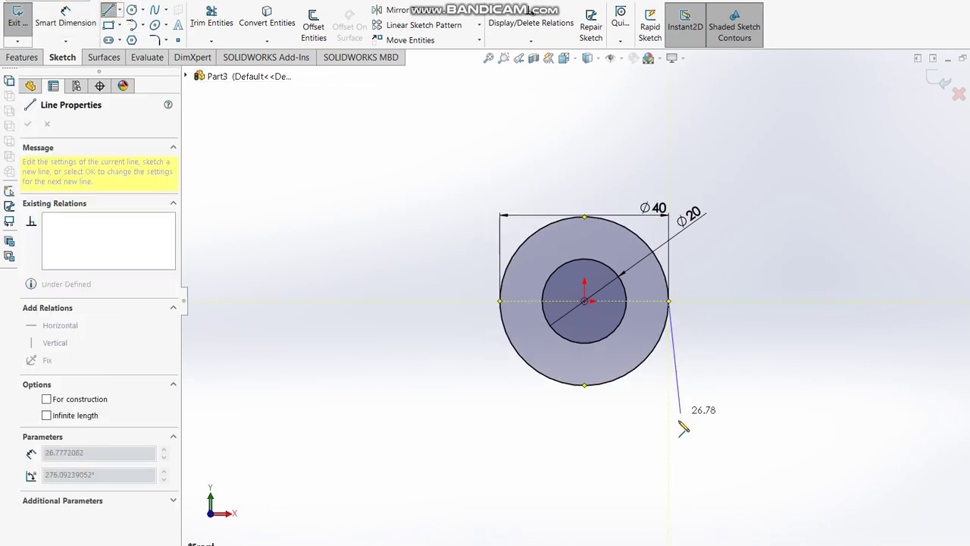
pyautogui.scroll(1, 678, 428)
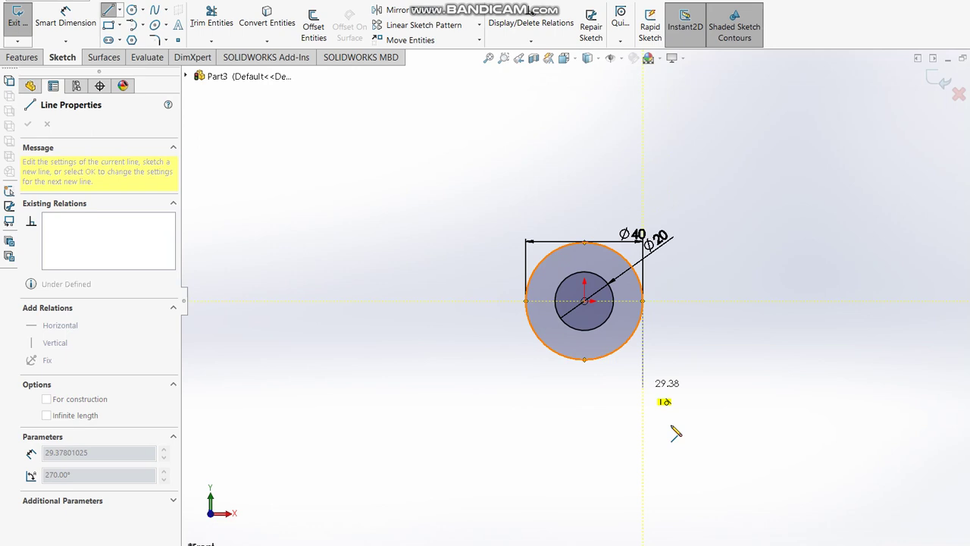
pyautogui.click(642, 396)
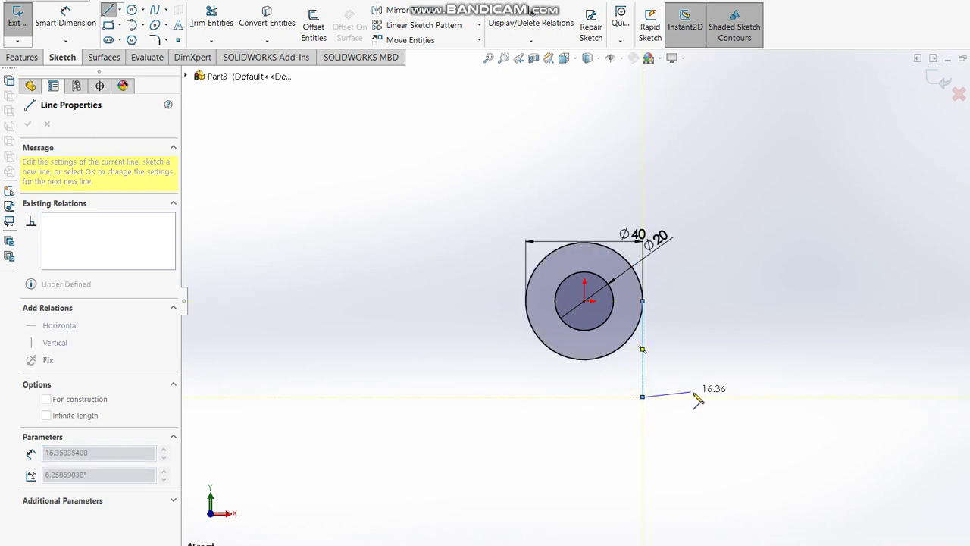
pyautogui.click(717, 397)
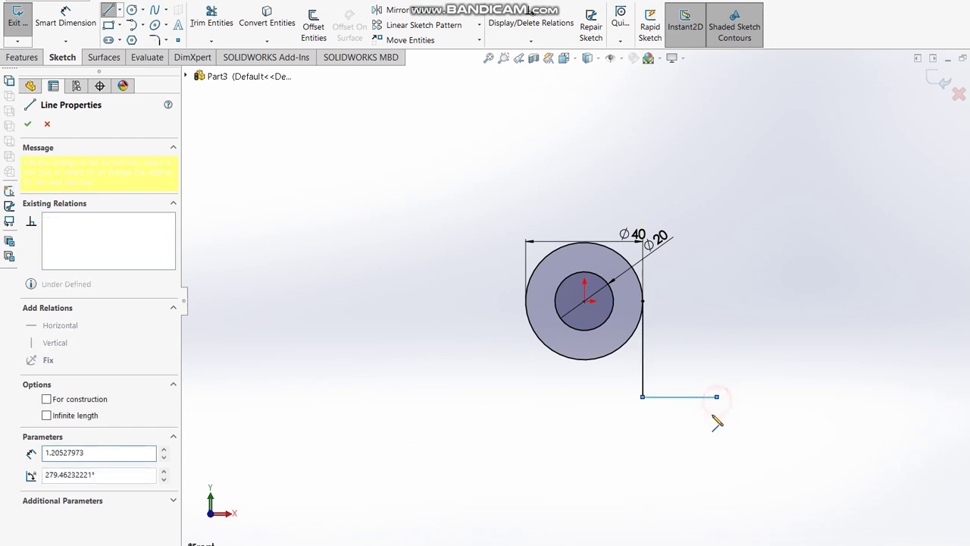
pyautogui.click(751, 433)
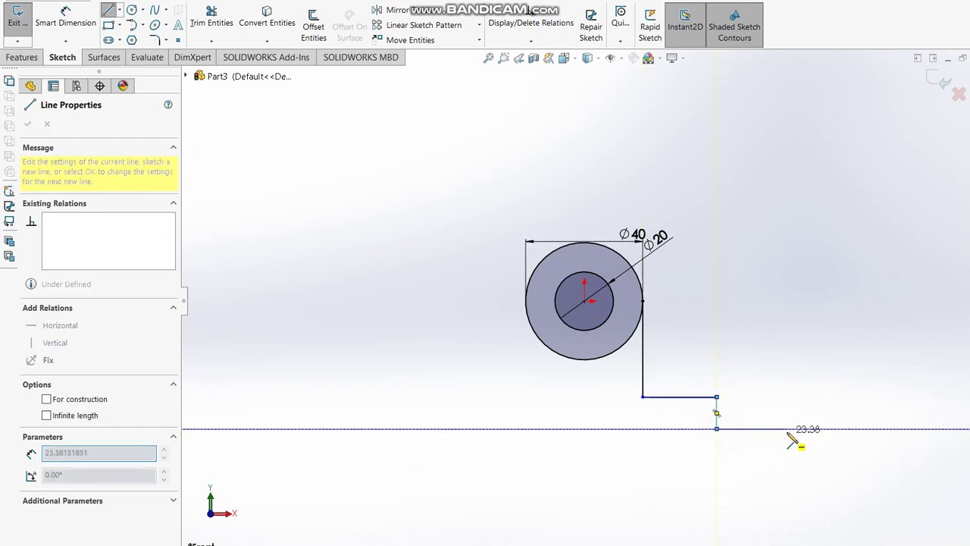
pyautogui.click(805, 436)
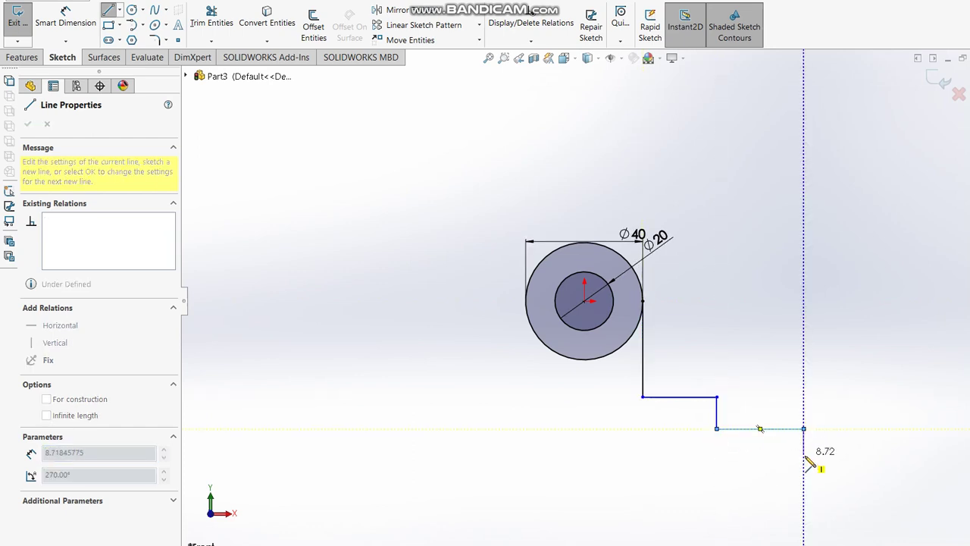
pyautogui.click(804, 460)
pyautogui.click(739, 462)
pyautogui.click(739, 486)
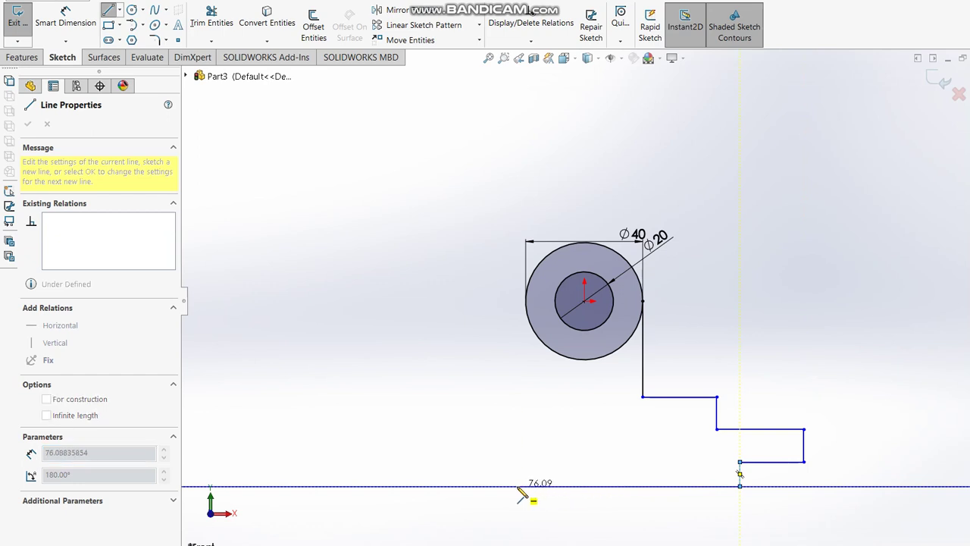
pyautogui.click(512, 486)
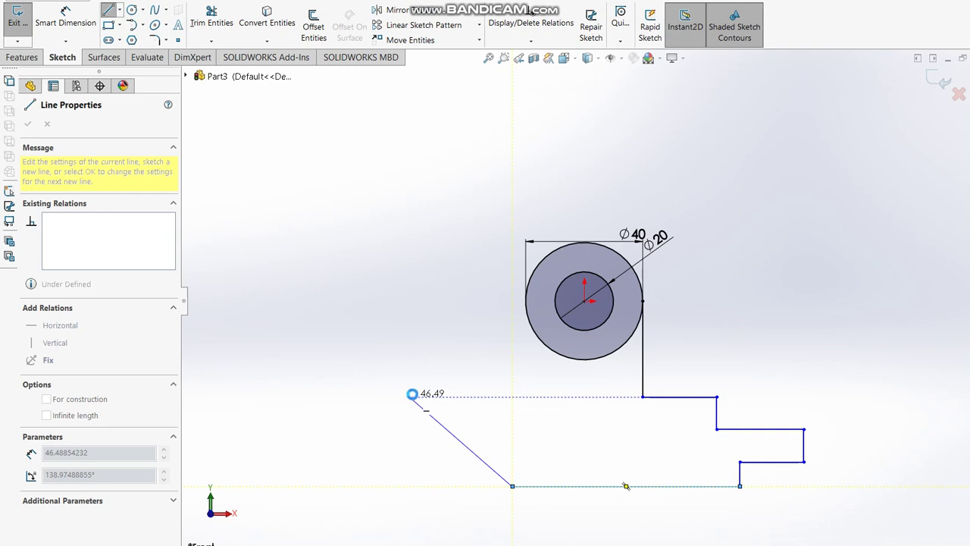
pyautogui.press('Escape')
# - Mark the 20 dimension on the reference drawing and return to the sketch
pyautogui.hotkey('alt', 'Tab')
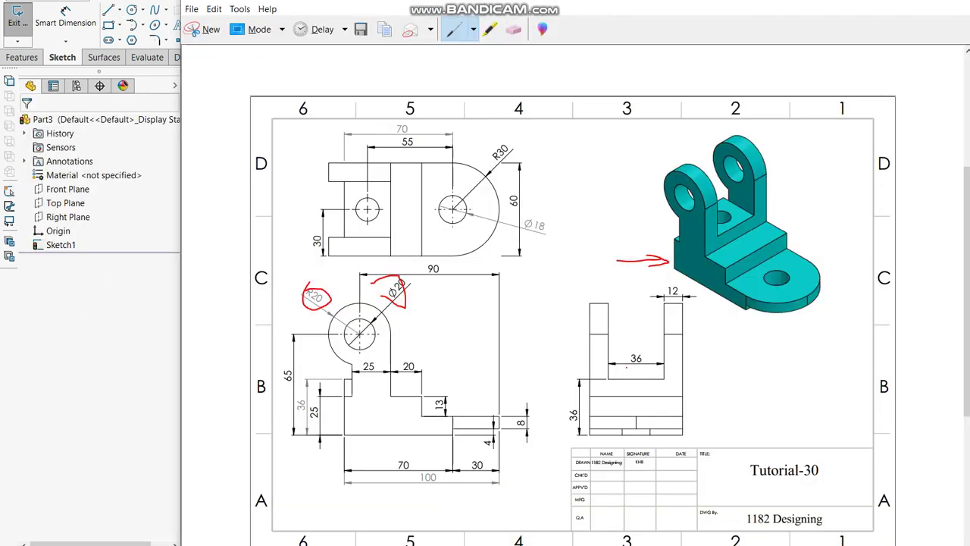
pyautogui.moveTo(399, 365)
pyautogui.mouseDown()
pyautogui.moveTo(419, 369)
pyautogui.moveTo(429, 411)
pyautogui.moveTo(448, 406)
pyautogui.mouseUp()
pyautogui.click(64, 380)
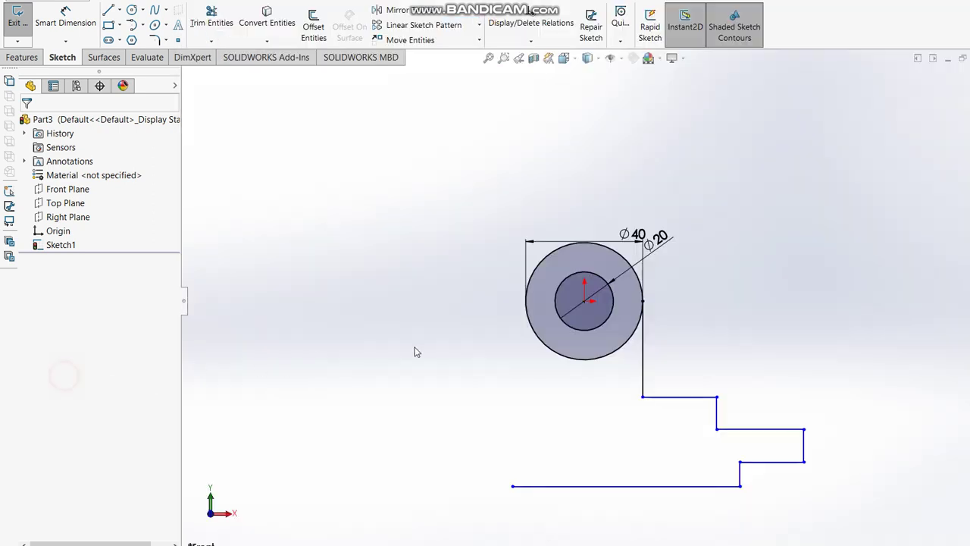
# - Dimension the upper horizontal step to 20 and the first vertical step to 13
pyautogui.click(65, 16)
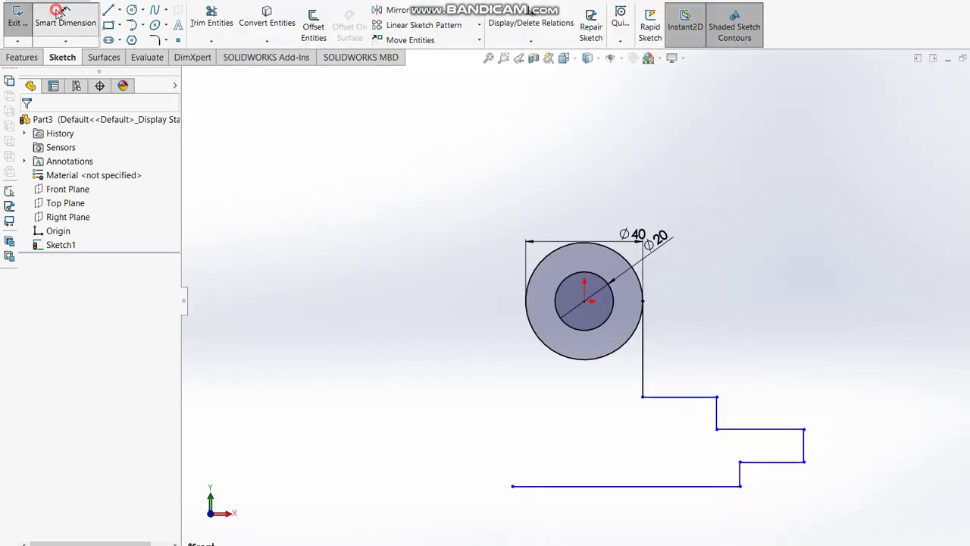
pyautogui.click(691, 397)
pyautogui.click(692, 365)
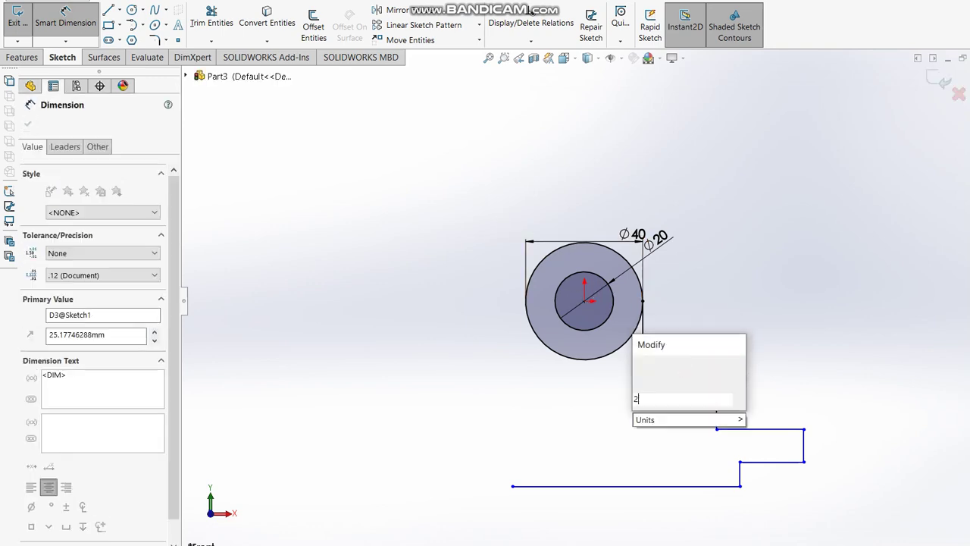
pyautogui.write('20')
pyautogui.press('Return')
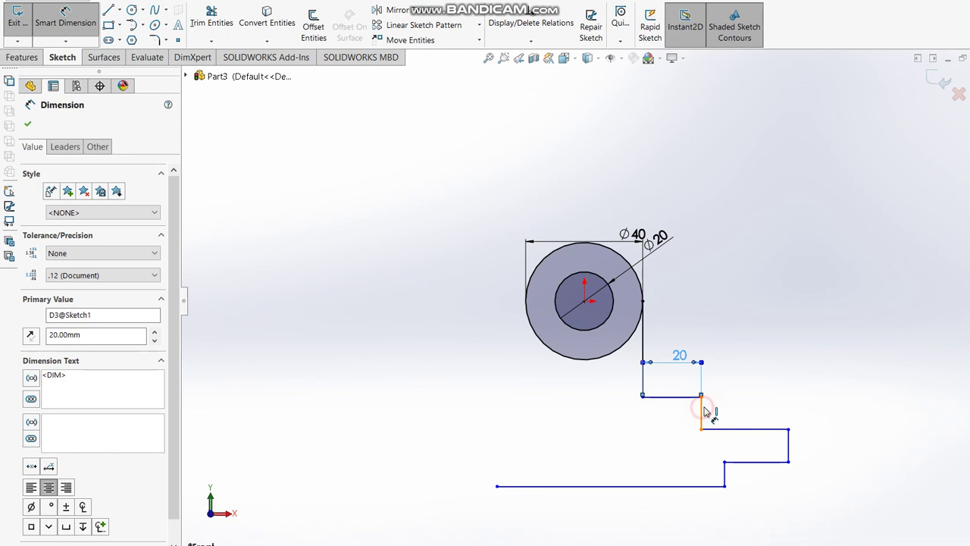
pyautogui.click(700, 409)
pyautogui.click(729, 406)
pyautogui.write('13')
pyautogui.press('Return')
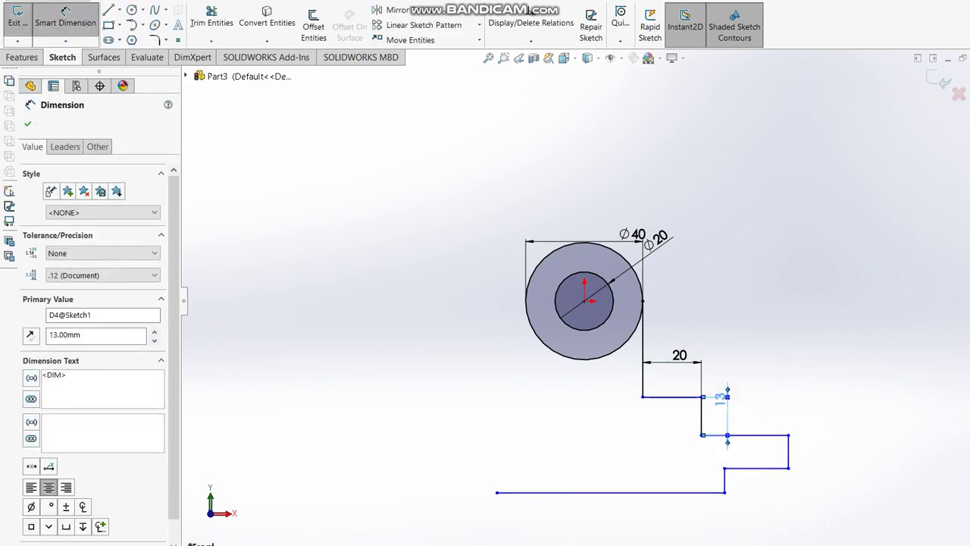
pyautogui.hotkey('alt', 'Tab')
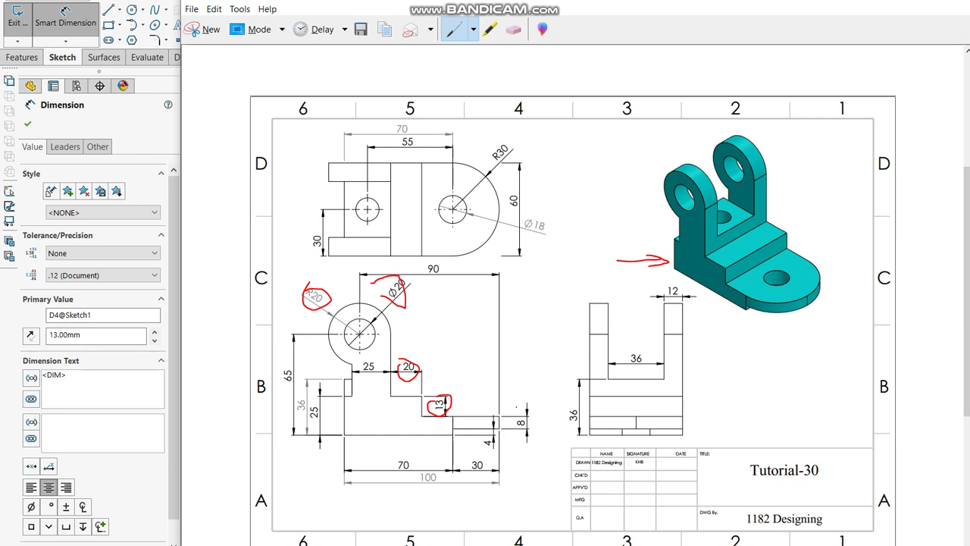
pyautogui.moveTo(517, 407)
pyautogui.mouseDown()
pyautogui.moveTo(519, 427)
pyautogui.moveTo(486, 452)
pyautogui.moveTo(491, 426)
pyautogui.mouseUp()
pyautogui.hotkey('alt', 'Tab')
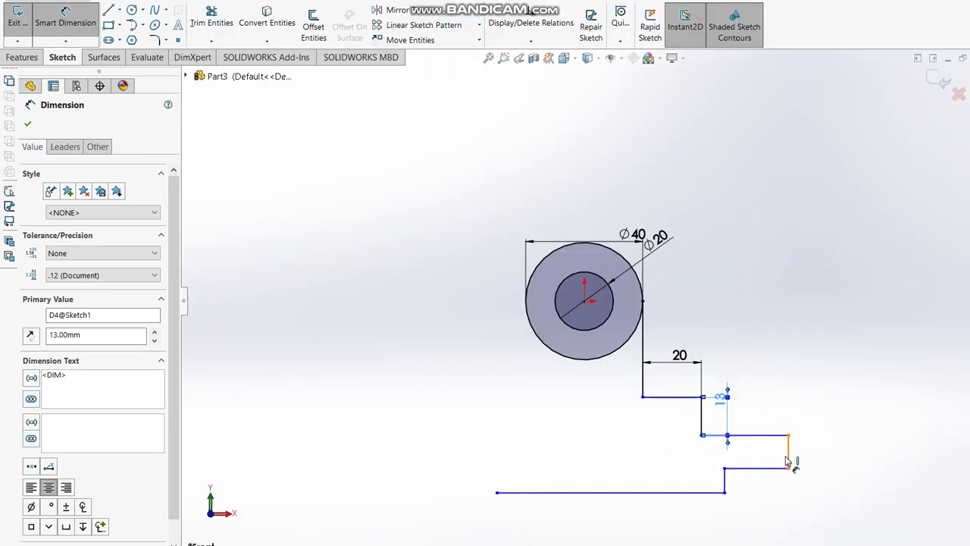
# - Dimension the two short right-hand vertical steps to 8 and 4
pyautogui.click(788, 453)
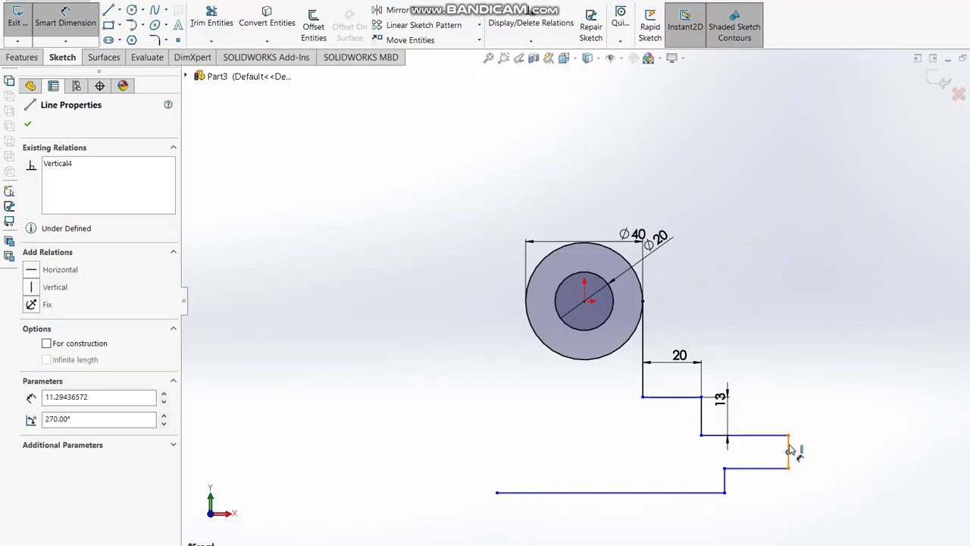
pyautogui.press('Escape')
pyautogui.click(789, 449)
pyautogui.click(807, 456)
pyautogui.write('8')
pyautogui.press('Return')
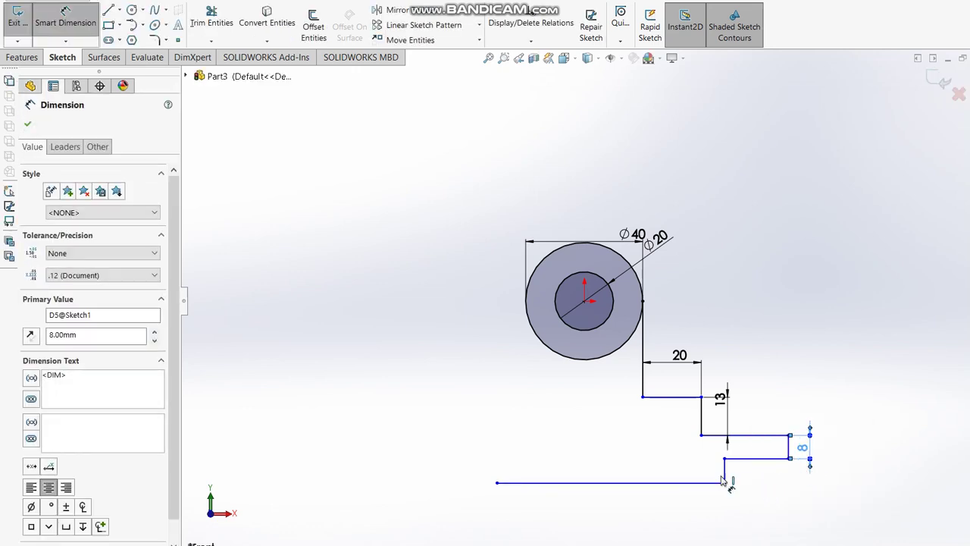
pyautogui.click(725, 466)
pyautogui.click(768, 477)
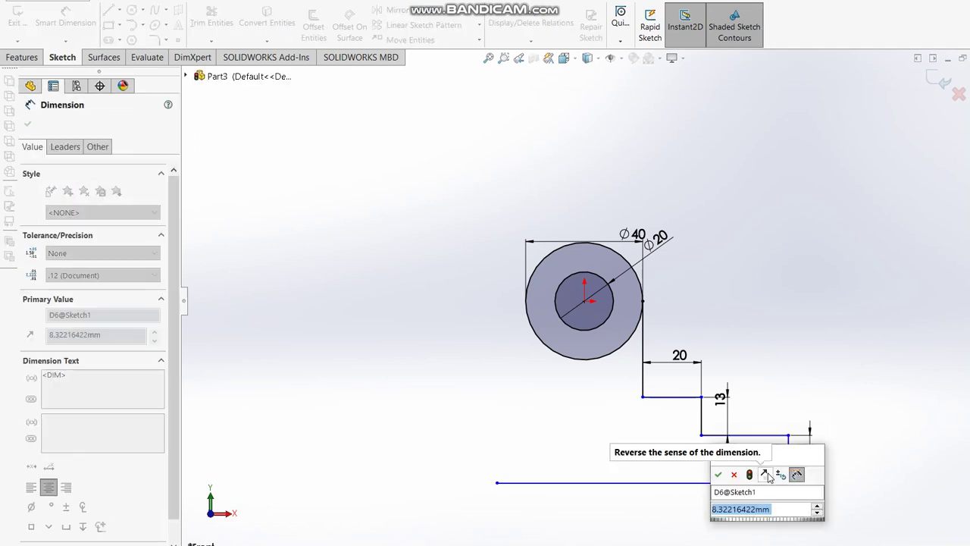
pyautogui.write('4')
pyautogui.press('Return')
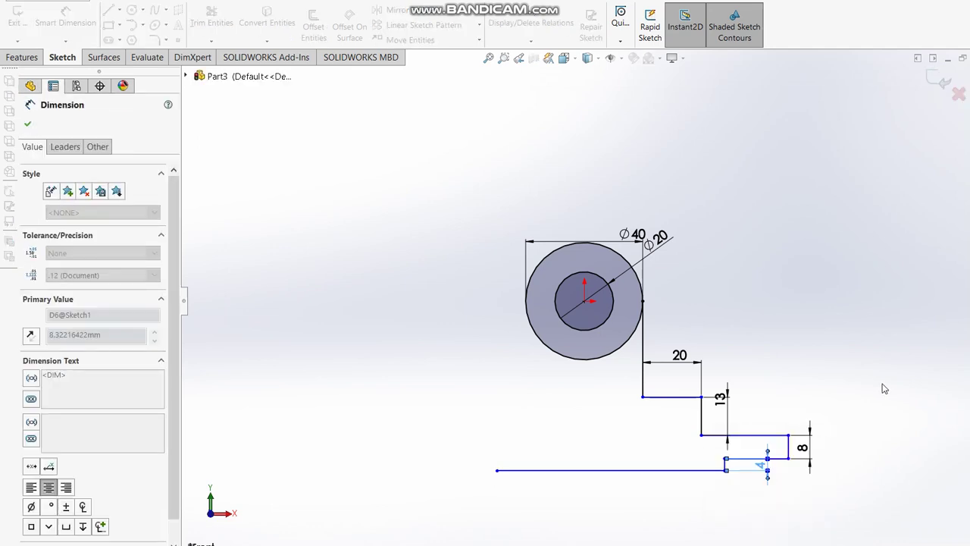
pyautogui.click(756, 464)
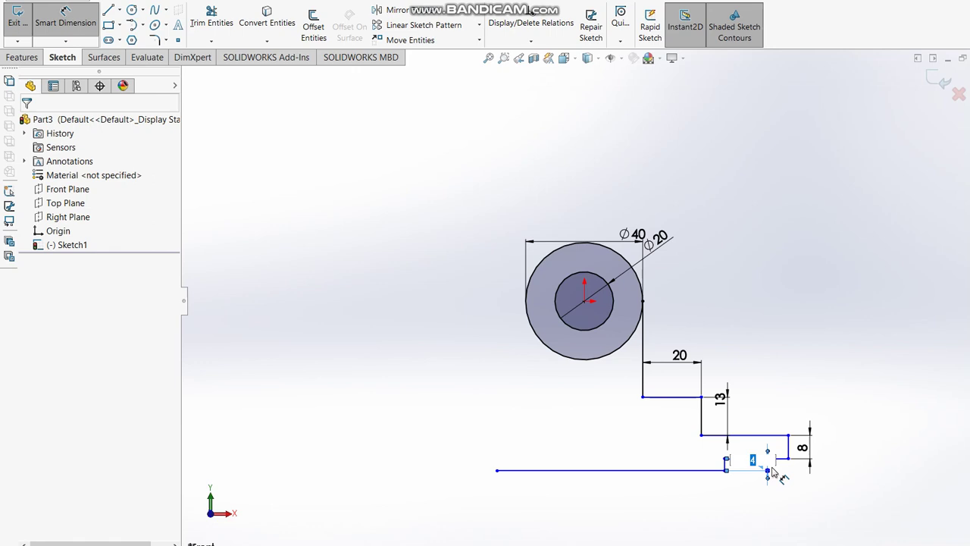
# - Dimension the short bottom line to 30 and the long bottom line to 70
pyautogui.hotkey('alt', 'Tab')
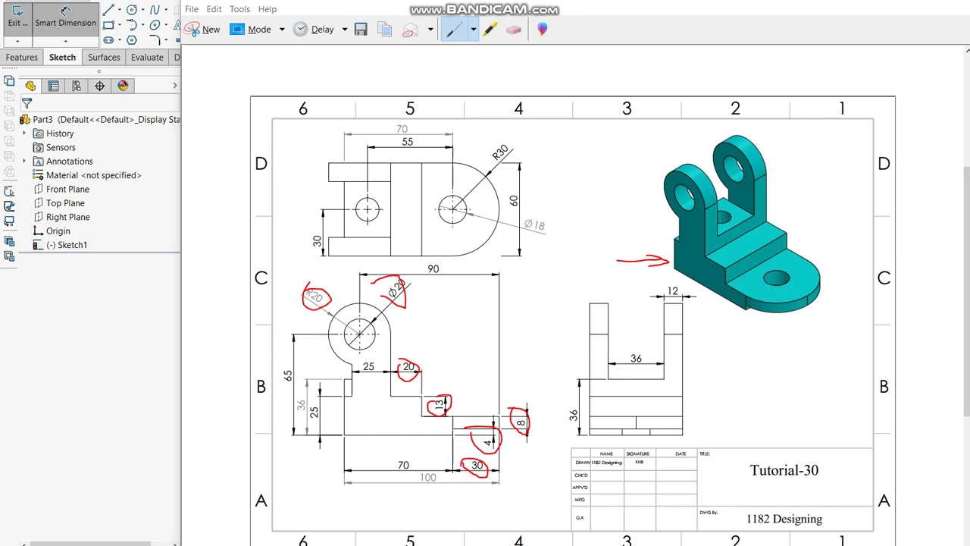
pyautogui.hotkey('alt', 'Tab')
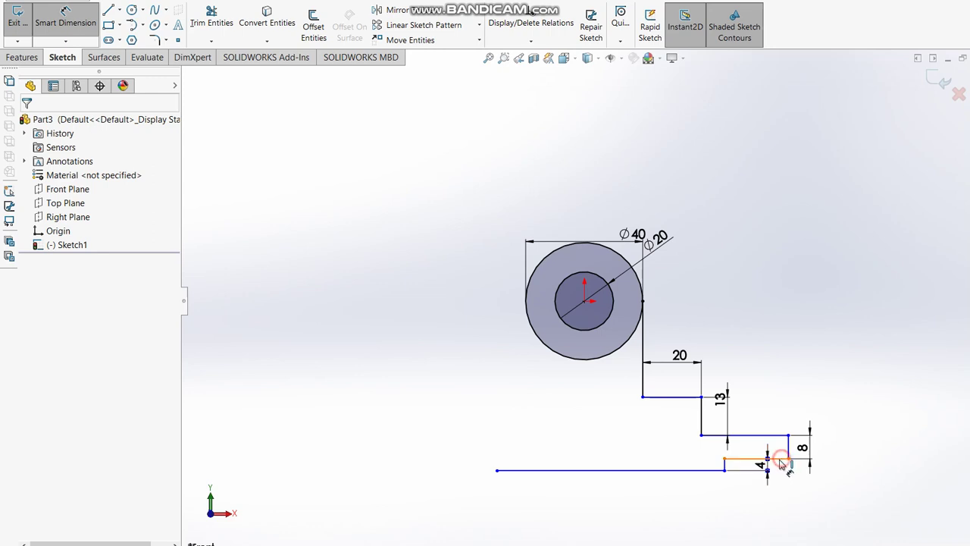
pyautogui.click(773, 459)
pyautogui.click(765, 512)
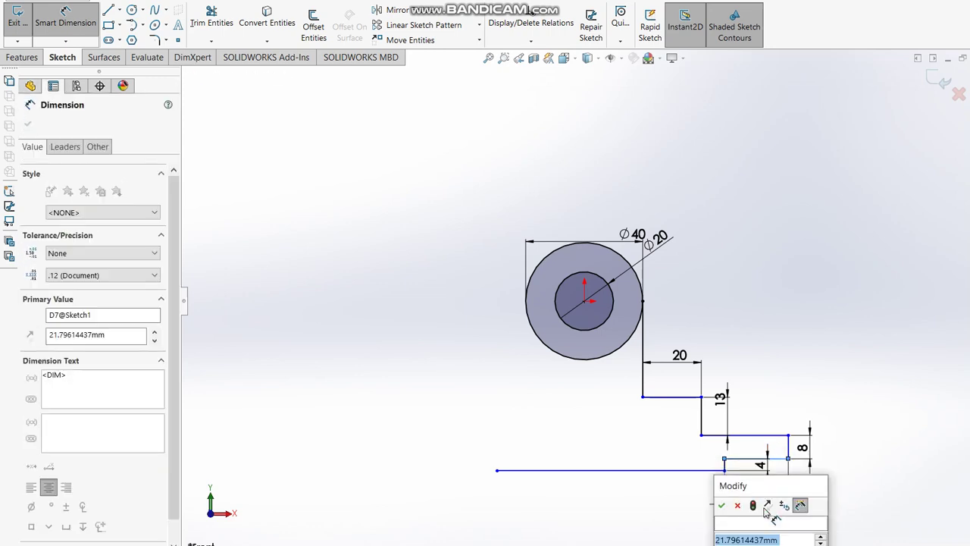
pyautogui.write('30')
pyautogui.press('Return')
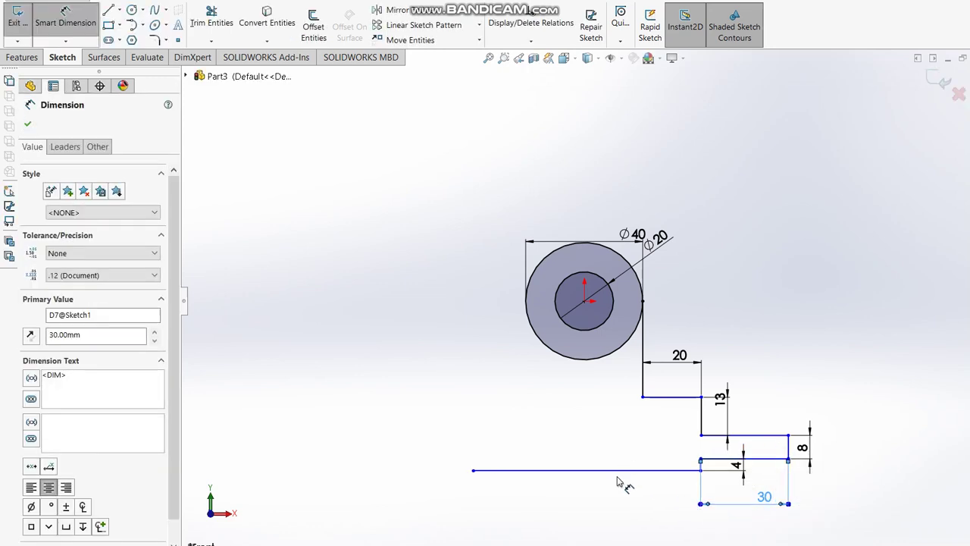
pyautogui.click(617, 470)
pyautogui.click(625, 506)
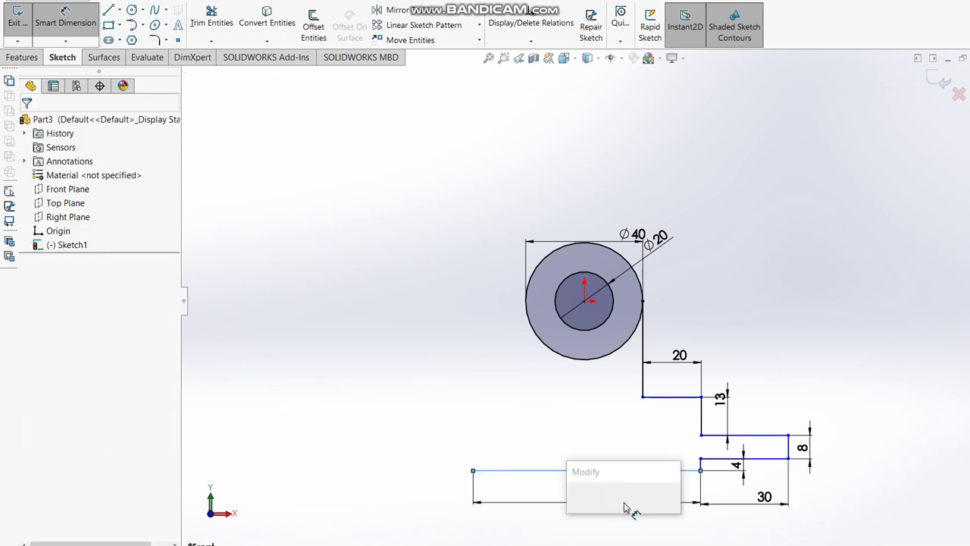
pyautogui.write('70')
pyautogui.press('Return')
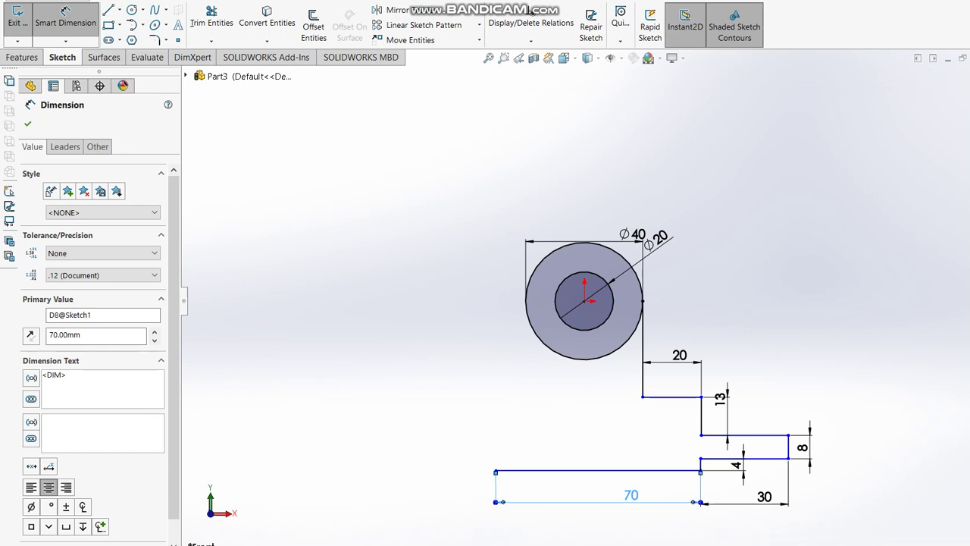
# - Set a 90 span from the circle centre to the right vertical edge, ticking dimensions off on the reference
pyautogui.hotkey('alt', 'Tab')
pyautogui.moveTo(380, 454); pyautogui.dragTo(401, 471)
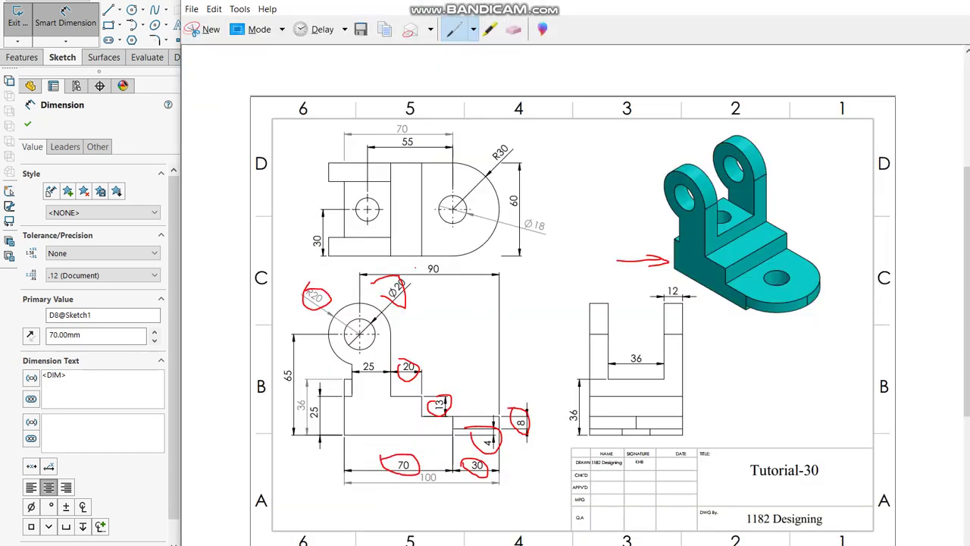
pyautogui.moveTo(411, 265); pyautogui.dragTo(441, 262)
pyautogui.click(155, 483)
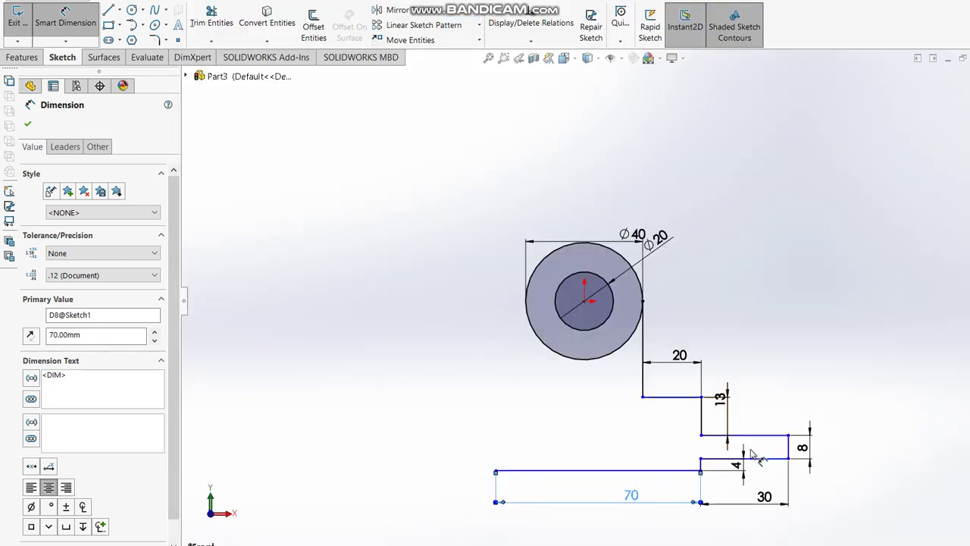
pyautogui.click(585, 301)
pyautogui.click(789, 448)
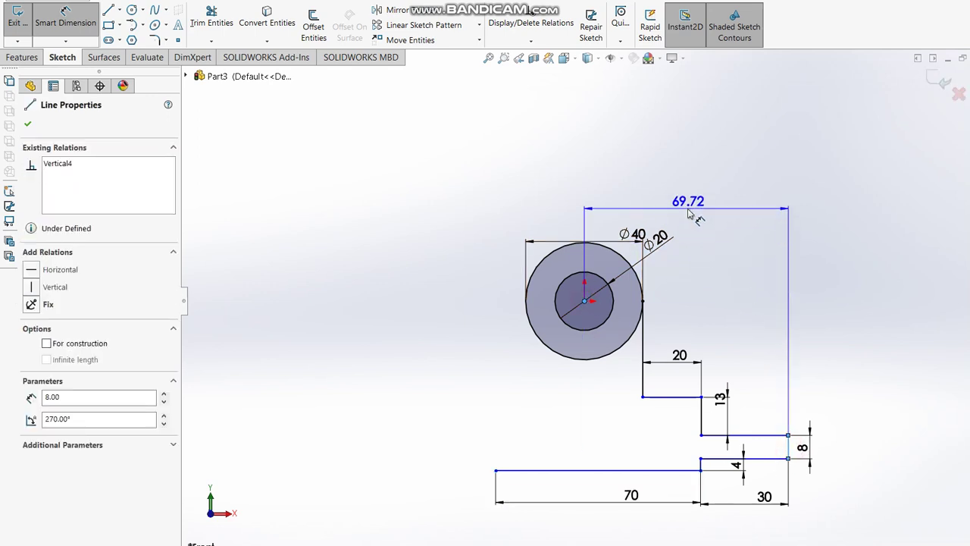
pyautogui.click(689, 214)
pyautogui.write('90')
pyautogui.press('Return')
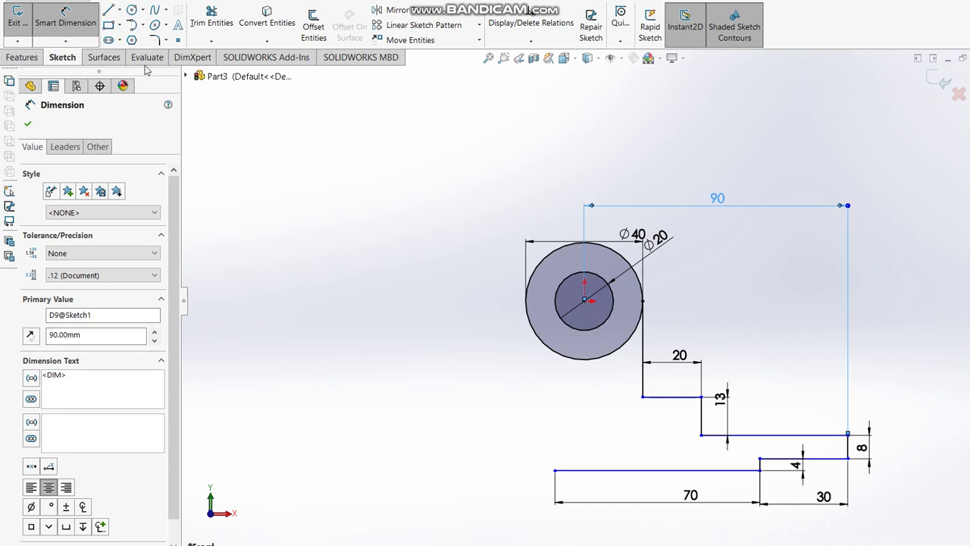
pyautogui.hotkey('alt', 'Tab')
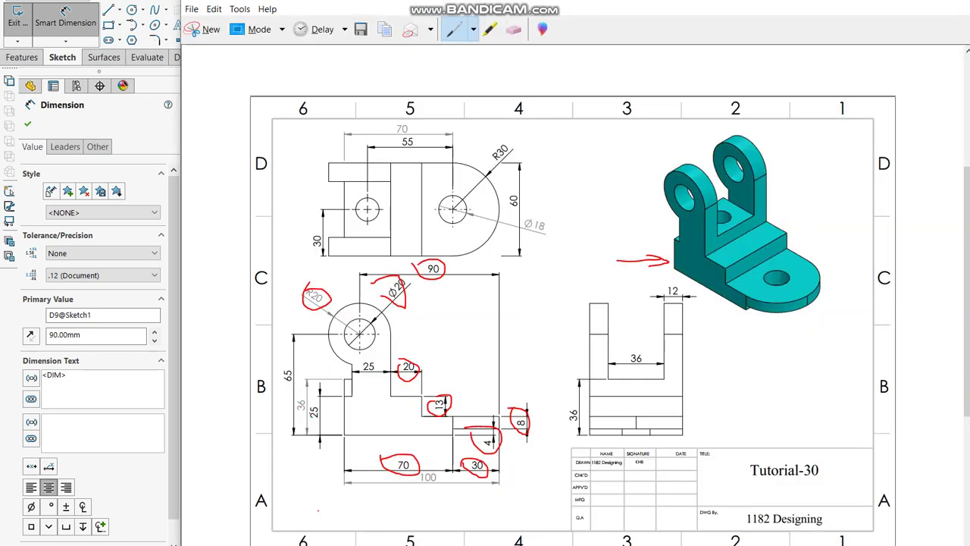
pyautogui.moveTo(312, 407); pyautogui.dragTo(315, 416)
pyautogui.hotkey('alt', 'Tab')
# - Draw a stepped line chain from the bottom line's left end up to the circle's bottom
pyautogui.click(110, 10)
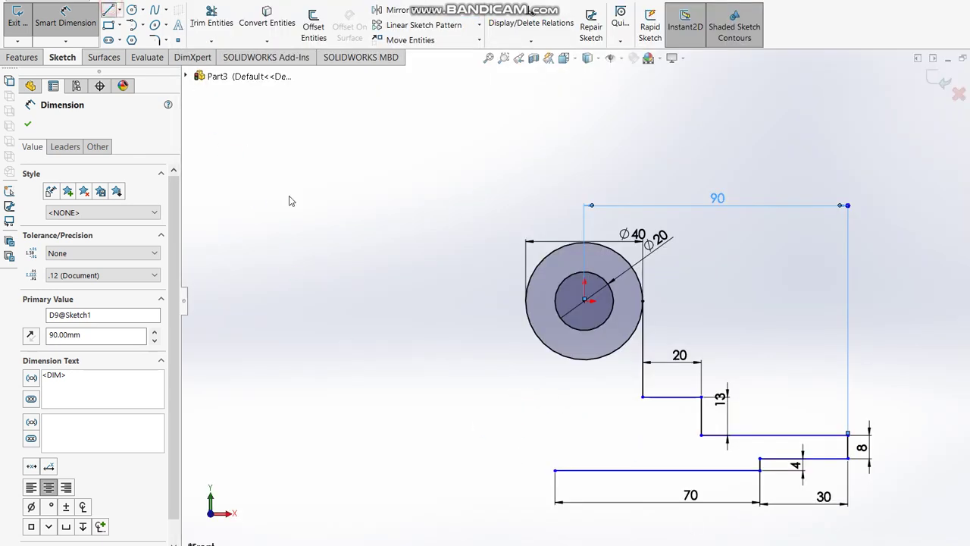
pyautogui.click(555, 470)
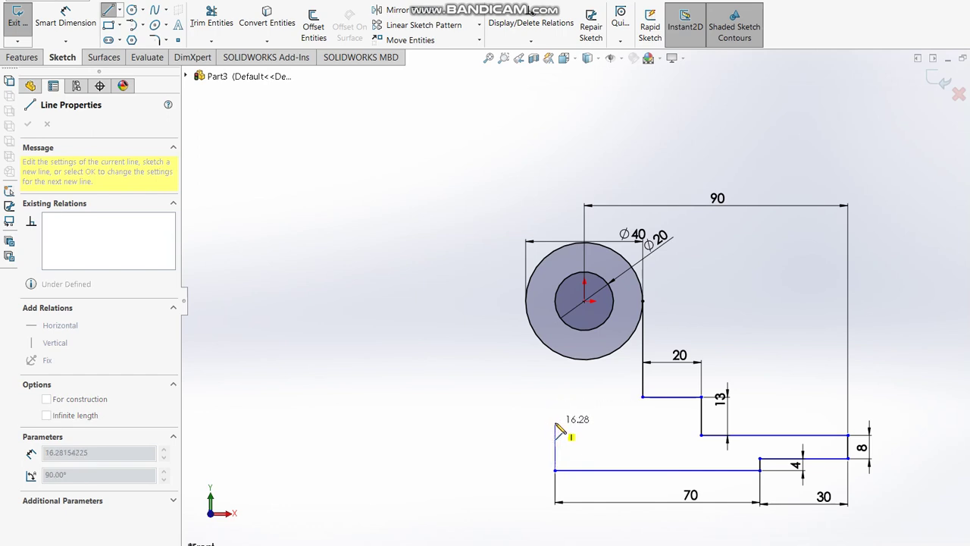
pyautogui.click(555, 420)
pyautogui.click(578, 420)
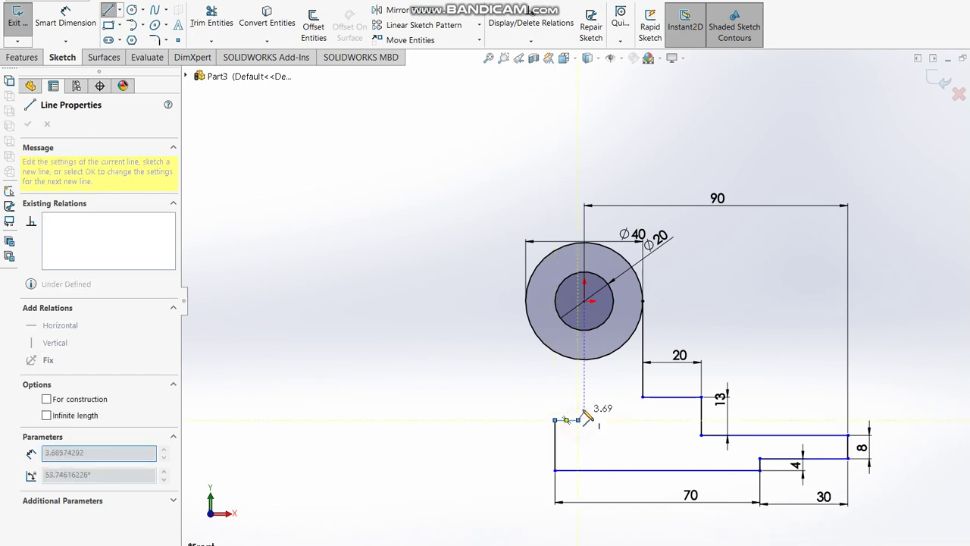
pyautogui.click(579, 360)
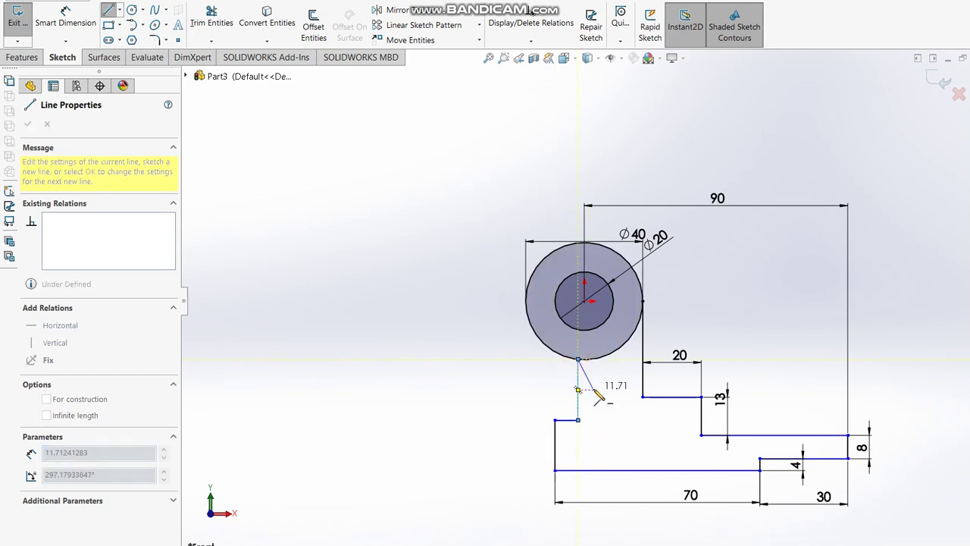
pyautogui.press('Escape')
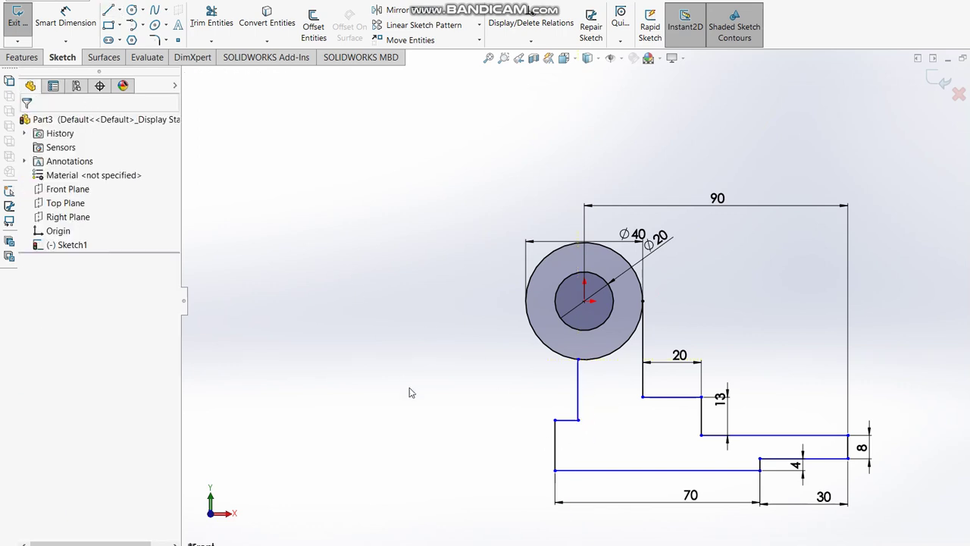
# - Dimension the new left vertical line and set the gap between the vertical lines under the circle to 25
pyautogui.click(65, 21)
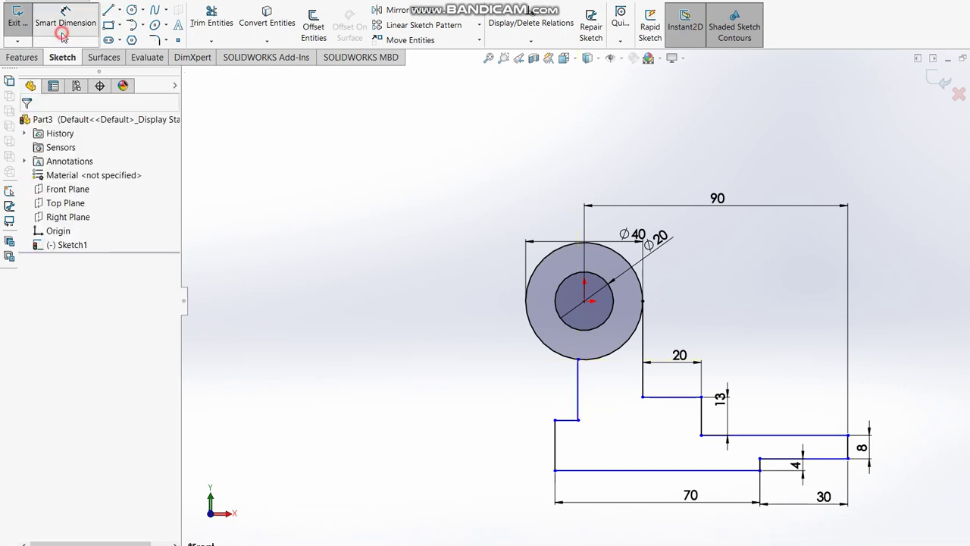
pyautogui.click(555, 446)
pyautogui.click(500, 451)
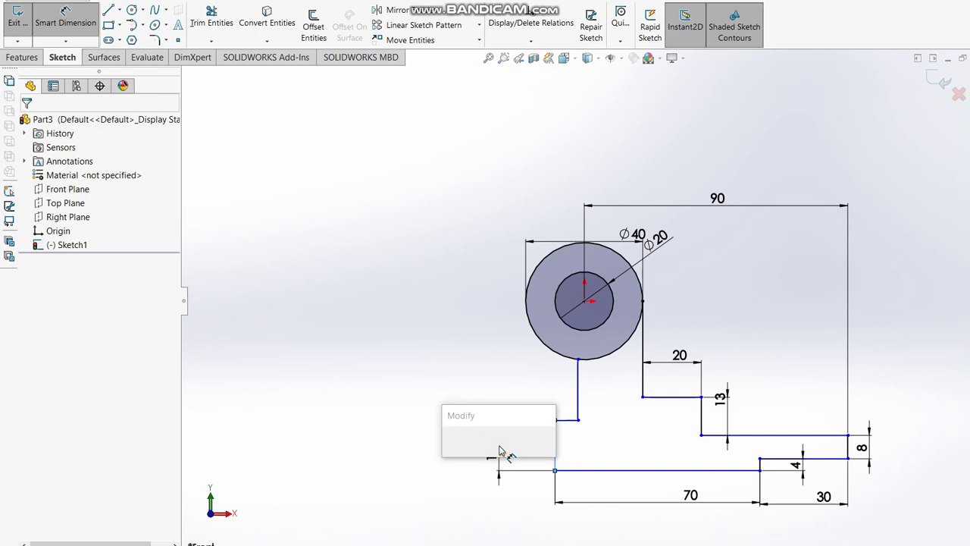
pyautogui.press('Return')
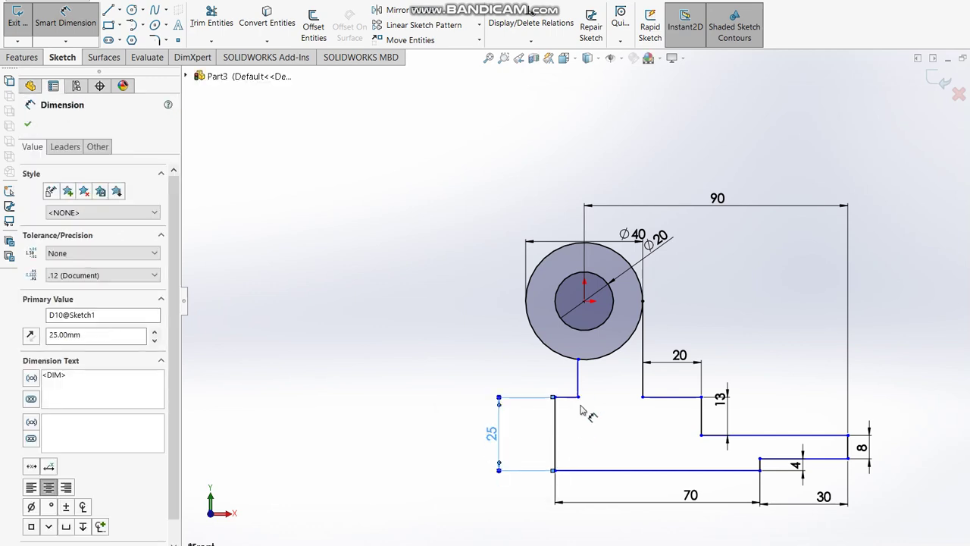
pyautogui.click(578, 381)
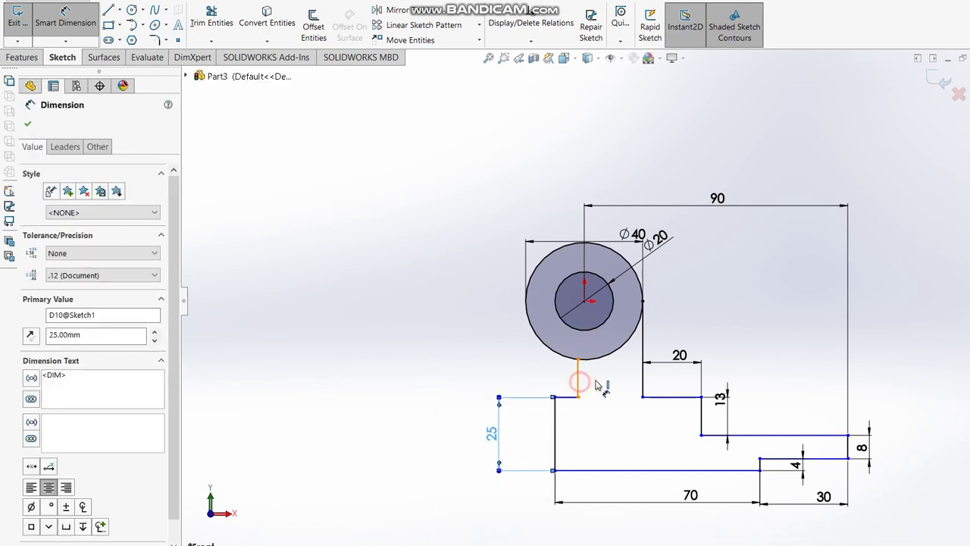
pyautogui.click(642, 383)
pyautogui.click(610, 436)
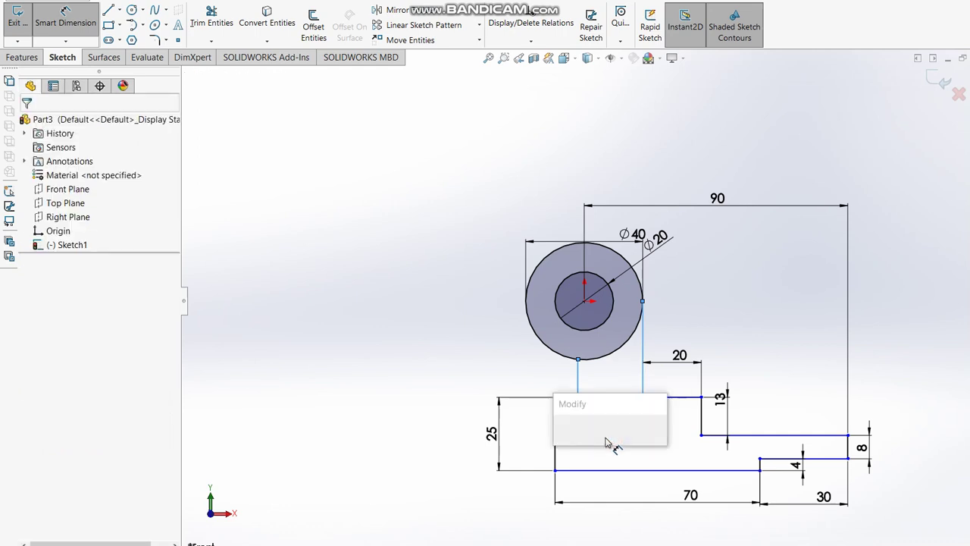
pyautogui.write('25')
pyautogui.press('Return')
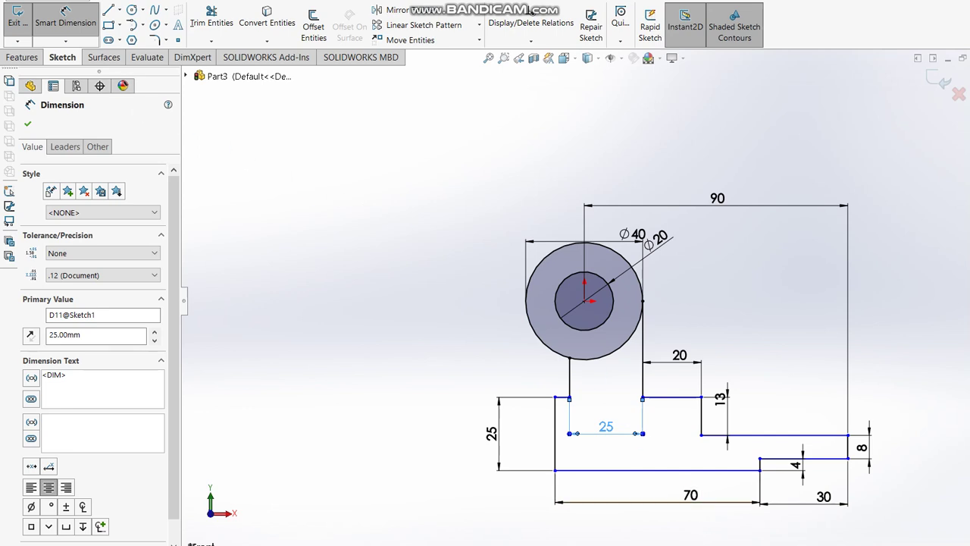
# - Dimension the circle centre 65 above the bottom line
pyautogui.hotkey('alt', 'Tab')
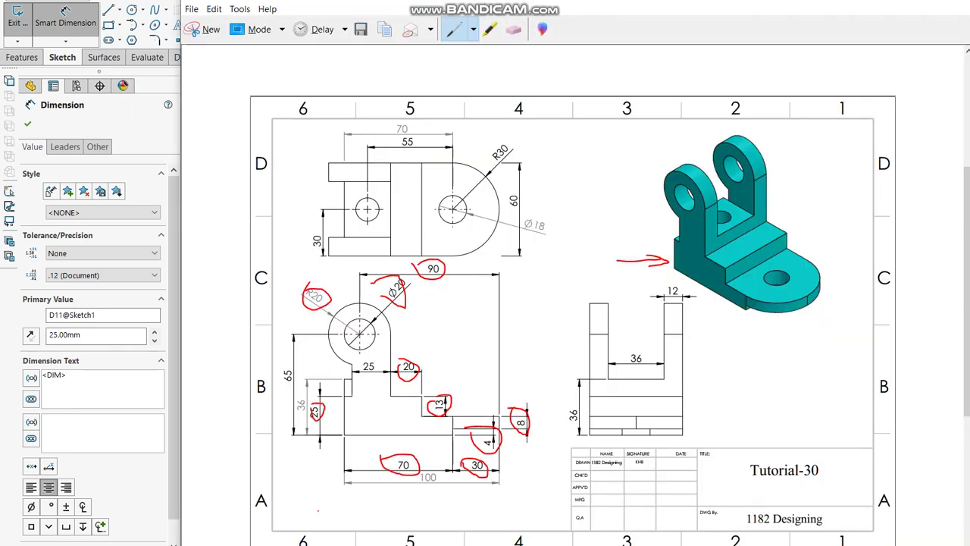
pyautogui.moveTo(276, 362)
pyautogui.mouseDown()
pyautogui.moveTo(281, 379)
pyautogui.moveTo(299, 366)
pyautogui.mouseUp()
pyautogui.hotkey('alt', 'Tab')
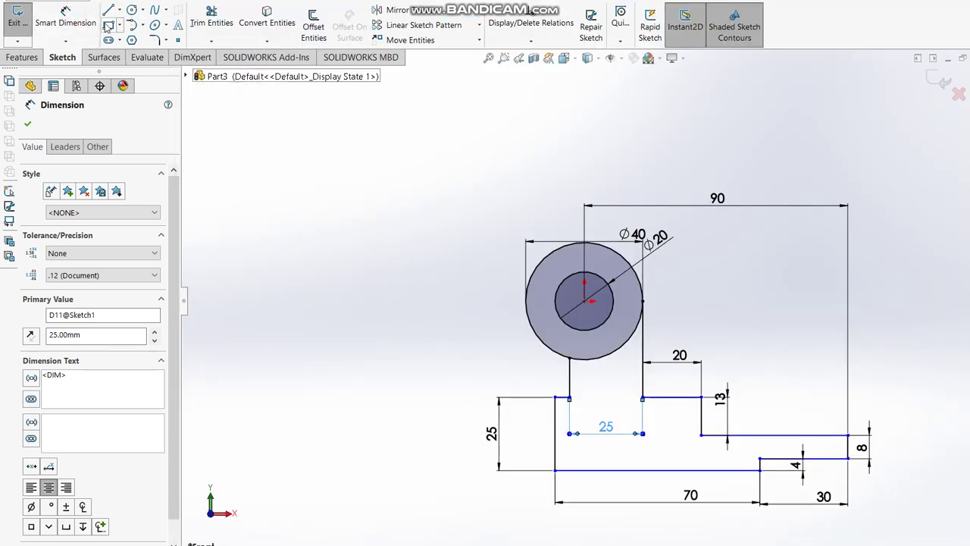
pyautogui.click(66, 15)
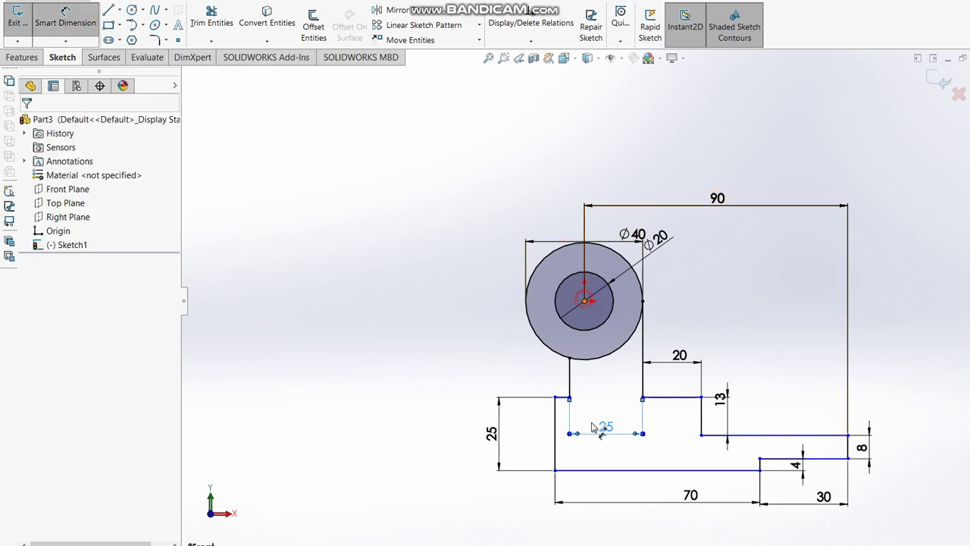
pyautogui.click(584, 301)
pyautogui.click(604, 471)
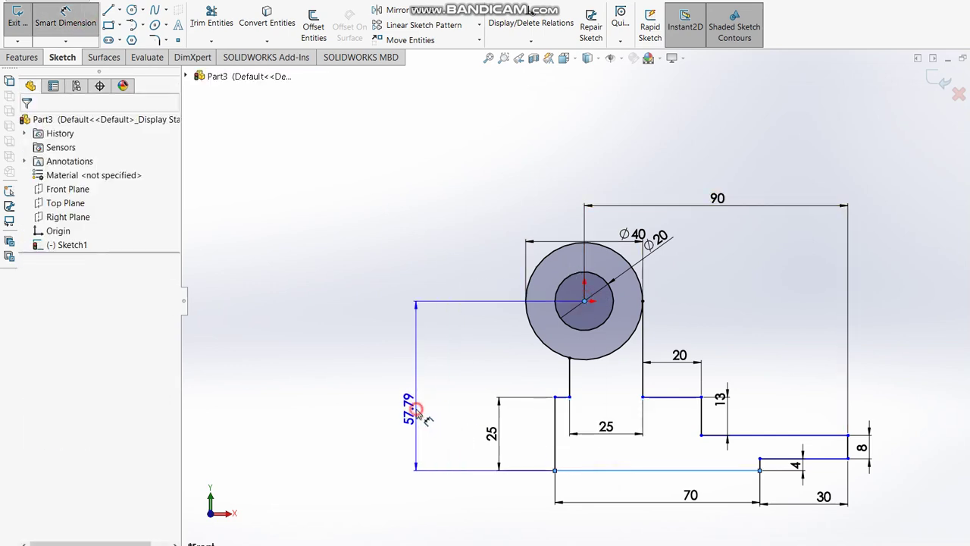
pyautogui.click(416, 413)
pyautogui.write('65')
pyautogui.press('Return')
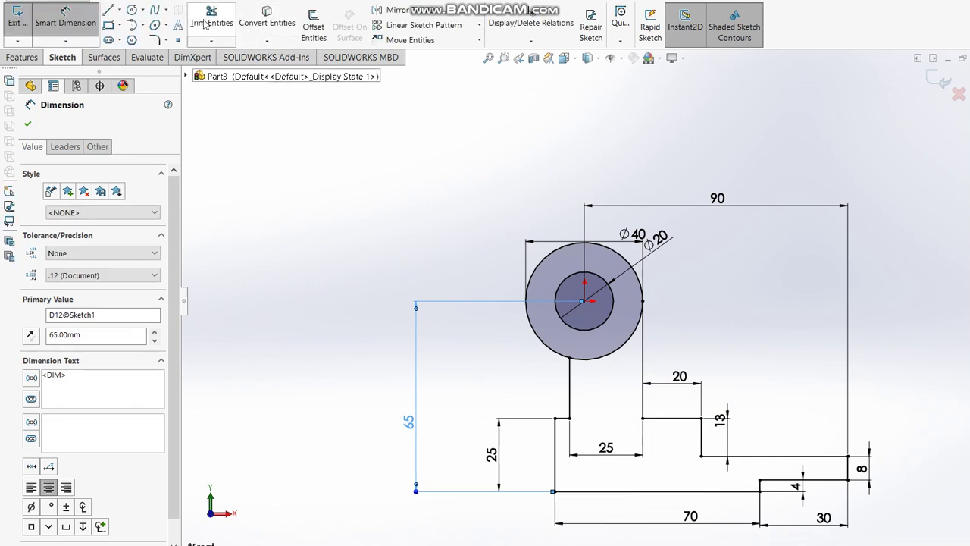
# - Trim away the circle's lower arc between the two vertical lines
pyautogui.click(212, 17)
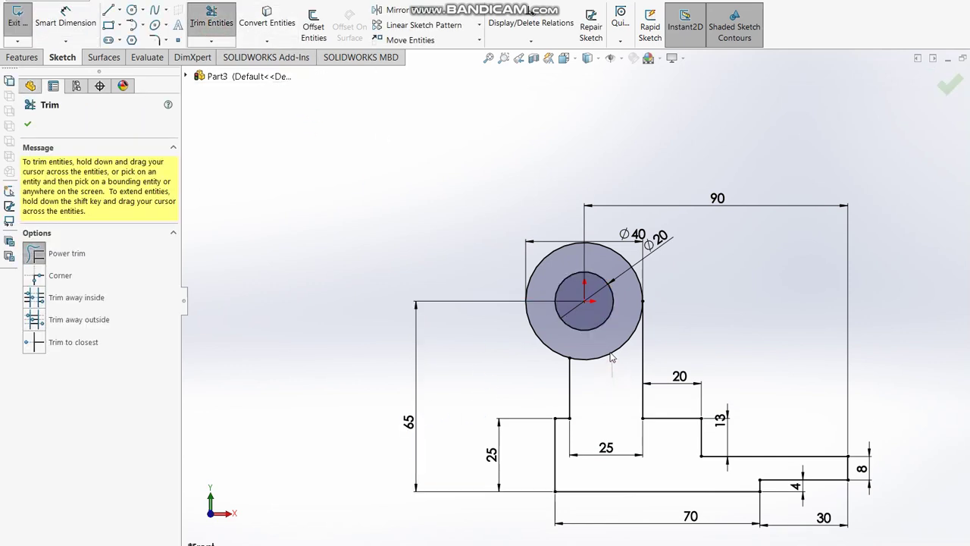
pyautogui.moveTo(610, 373); pyautogui.dragTo(609, 351)
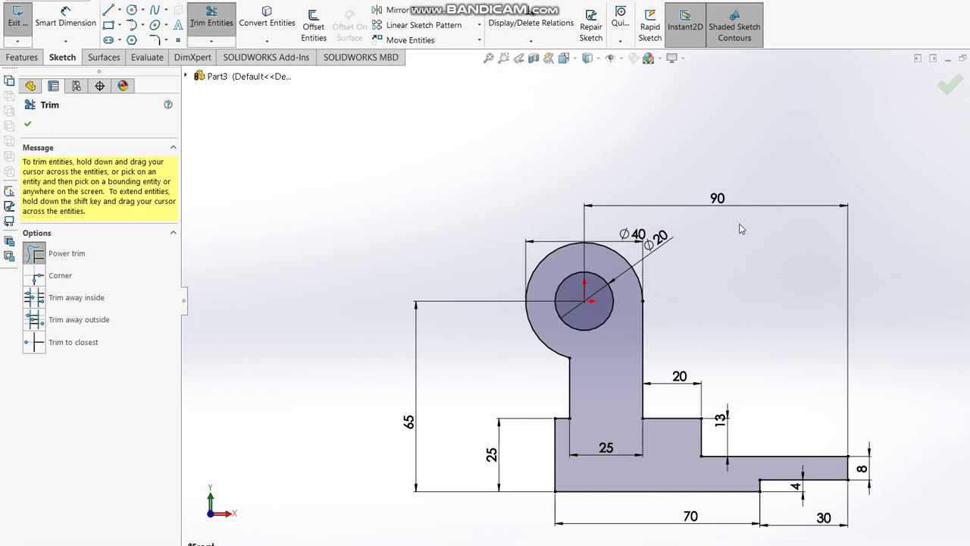
pyautogui.click(947, 91)
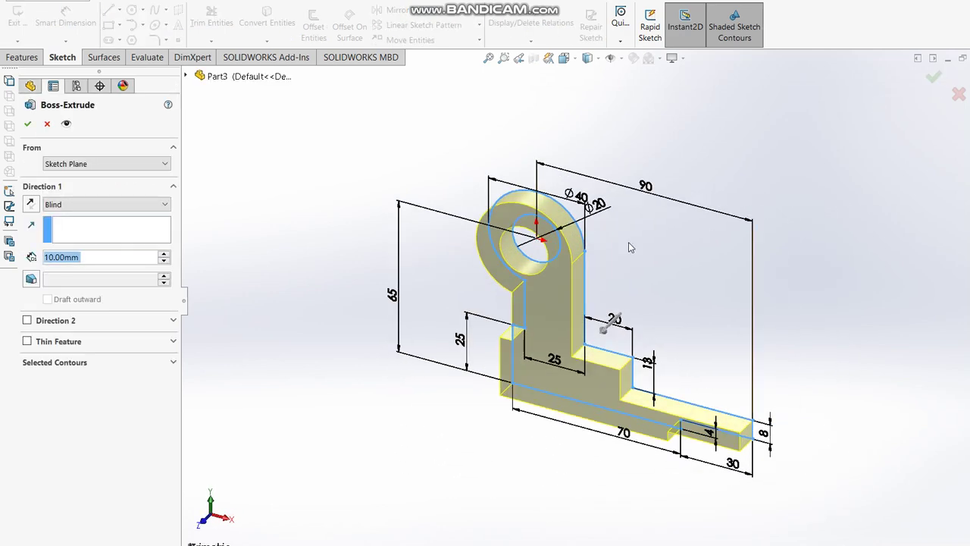
# - Extrude the profile 60 mm with Mid Plane to create Boss-Extrude1
pyautogui.hotkey('alt', 'Tab')
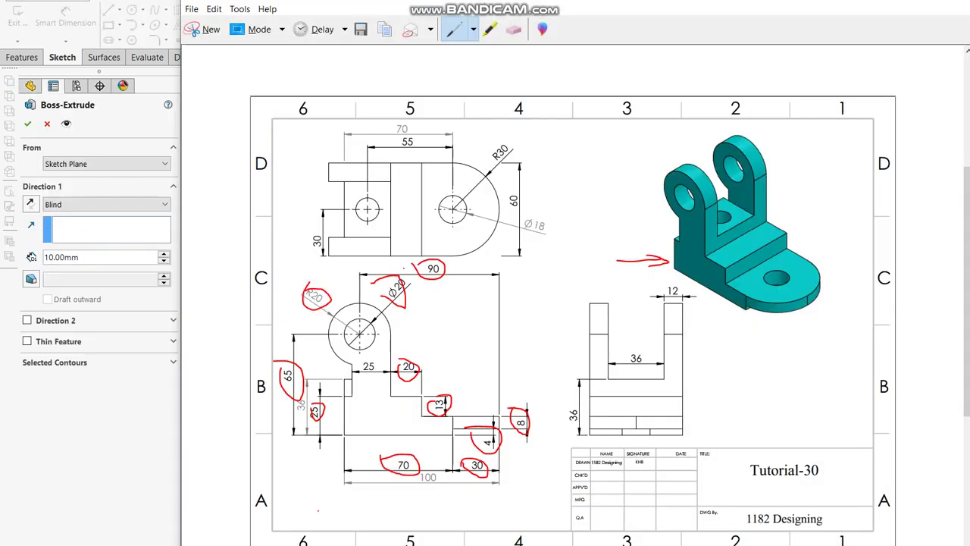
pyautogui.moveTo(506, 191)
pyautogui.mouseDown()
pyautogui.moveTo(503, 215)
pyautogui.moveTo(522, 209)
pyautogui.mouseUp()
pyautogui.click(729, 519)
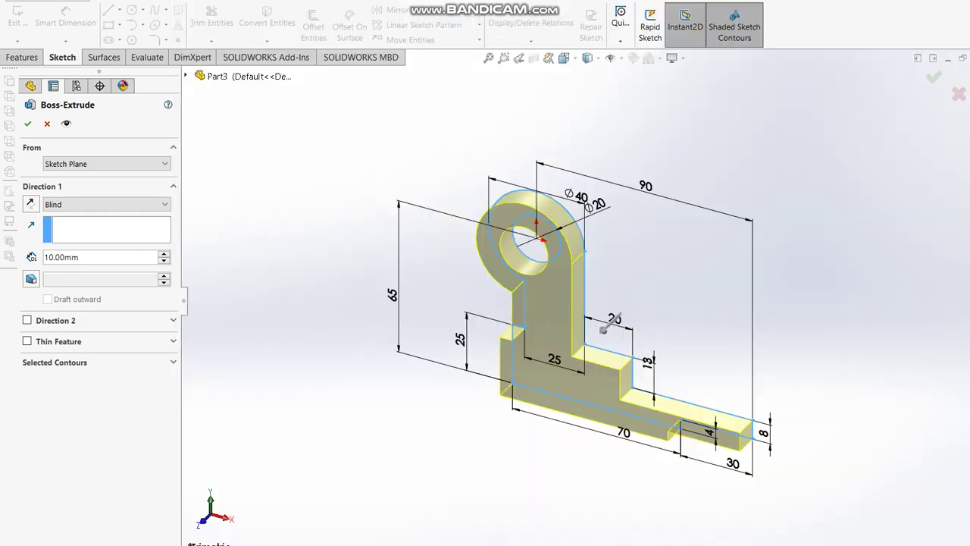
pyautogui.doubleClick(94, 259)
pyautogui.write('60')
pyautogui.press('Return')
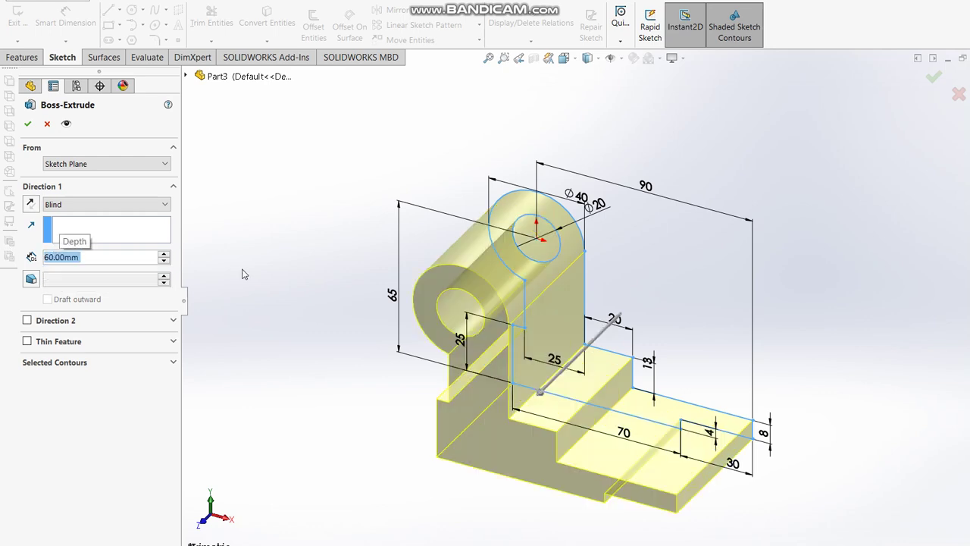
pyautogui.click(125, 205)
pyautogui.click(63, 267)
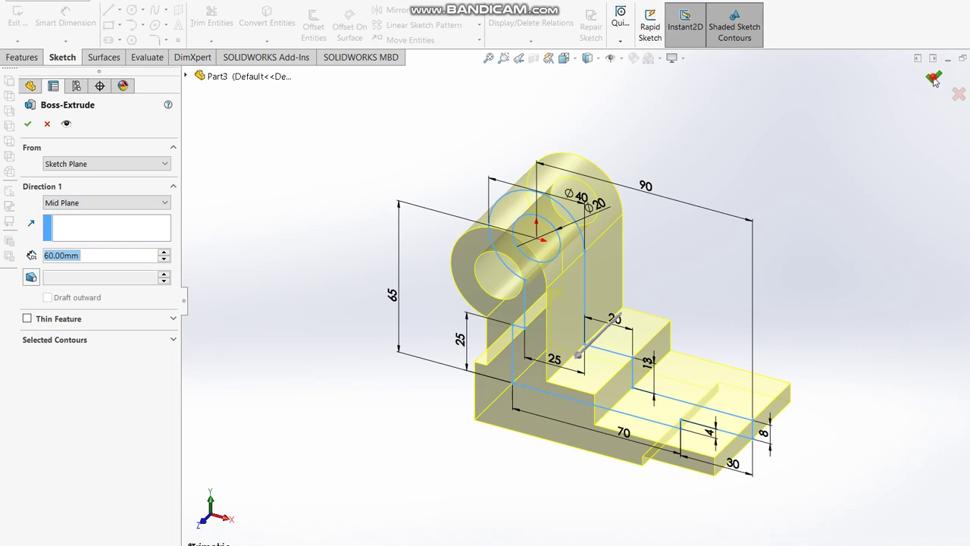
pyautogui.click(935, 79)
pyautogui.click(762, 206)
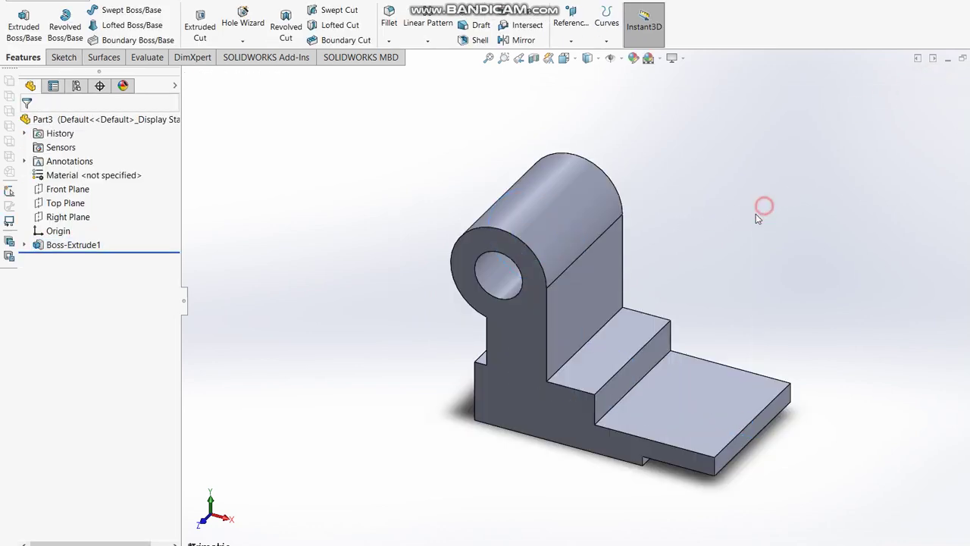
# - With the Blue Pen, outline the slot between the lugs and its 36 and 12 dimensions on the reference
pyautogui.hotkey('alt', 'Tab')
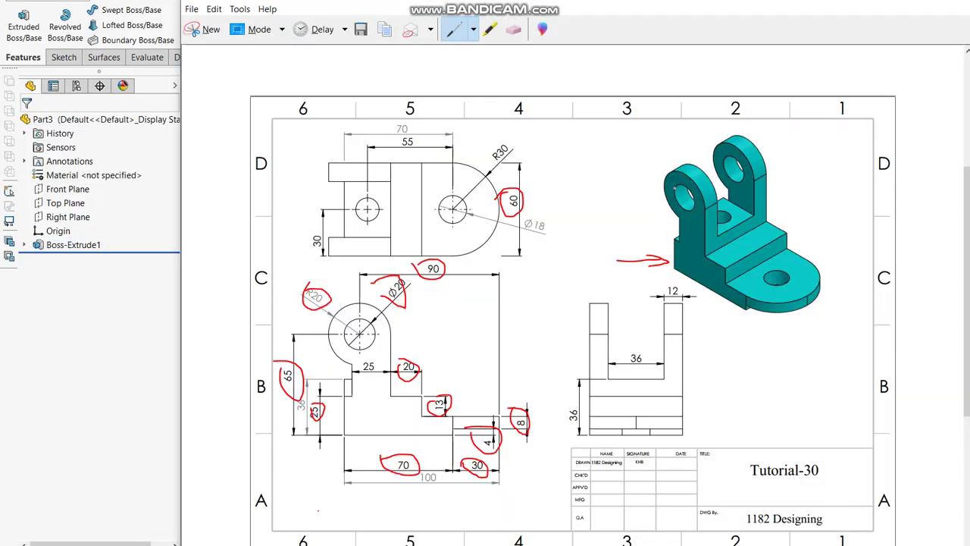
pyautogui.click(473, 30)
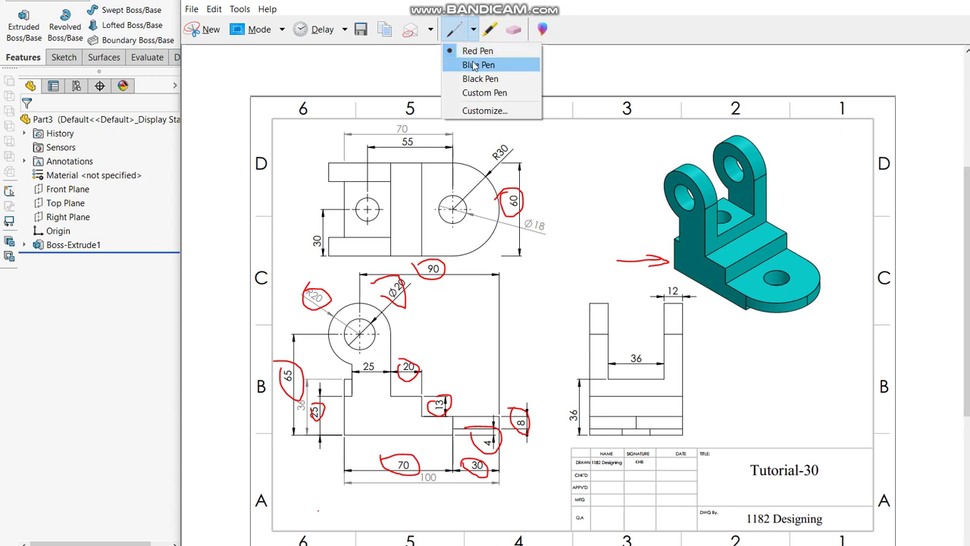
pyautogui.click(473, 65)
pyautogui.moveTo(797, 203); pyautogui.dragTo(738, 204)
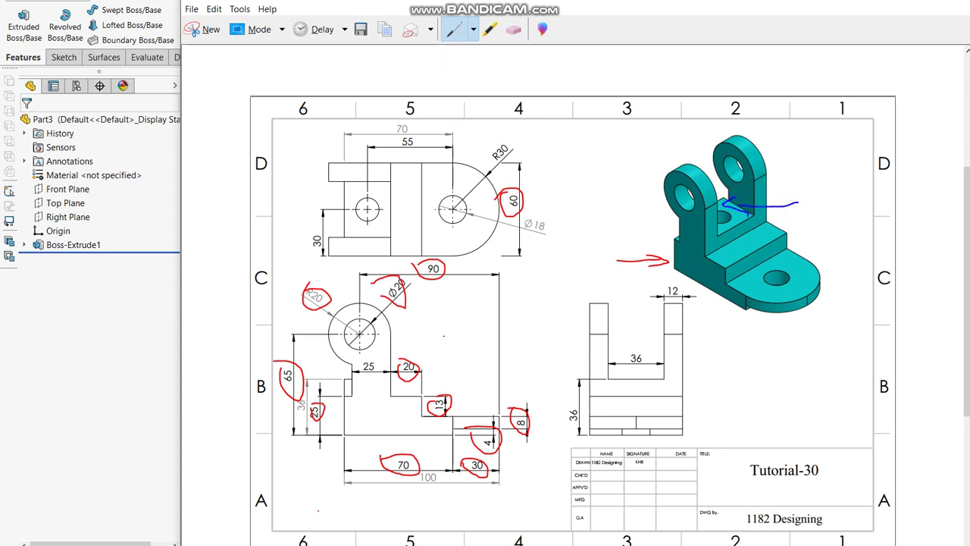
pyautogui.moveTo(608, 303); pyautogui.dragTo(607, 379)
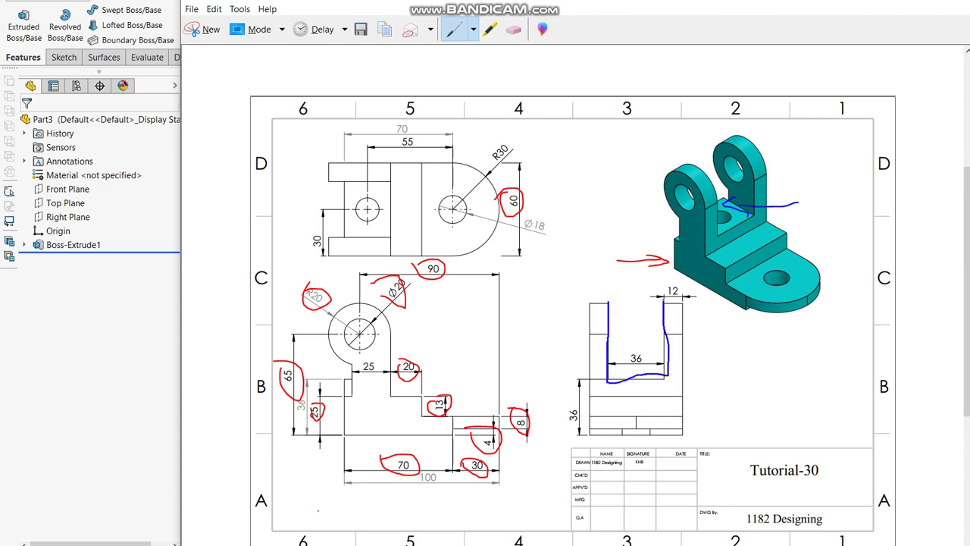
pyautogui.moveTo(626, 350); pyautogui.dragTo(641, 365)
pyautogui.moveTo(667, 274); pyautogui.dragTo(672, 300)
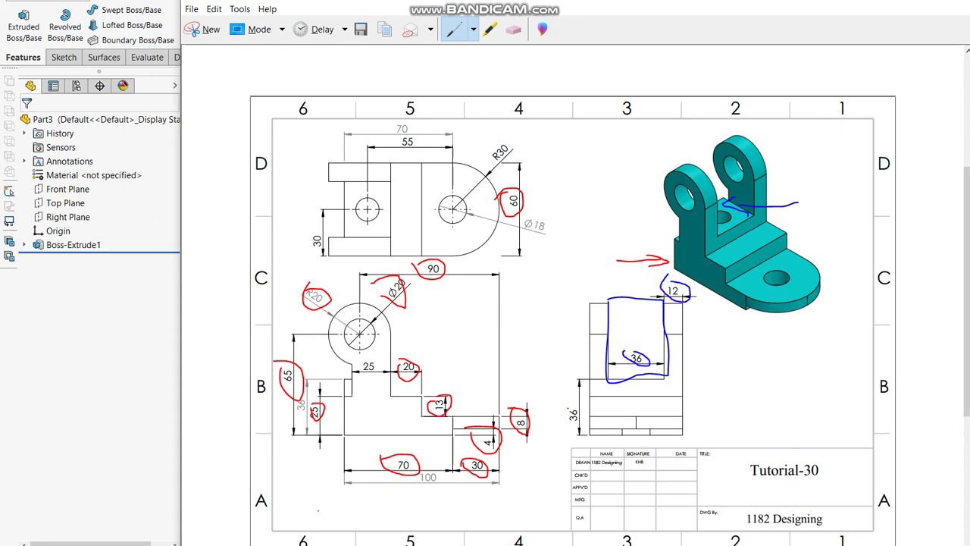
pyautogui.moveTo(560, 406); pyautogui.dragTo(579, 419)
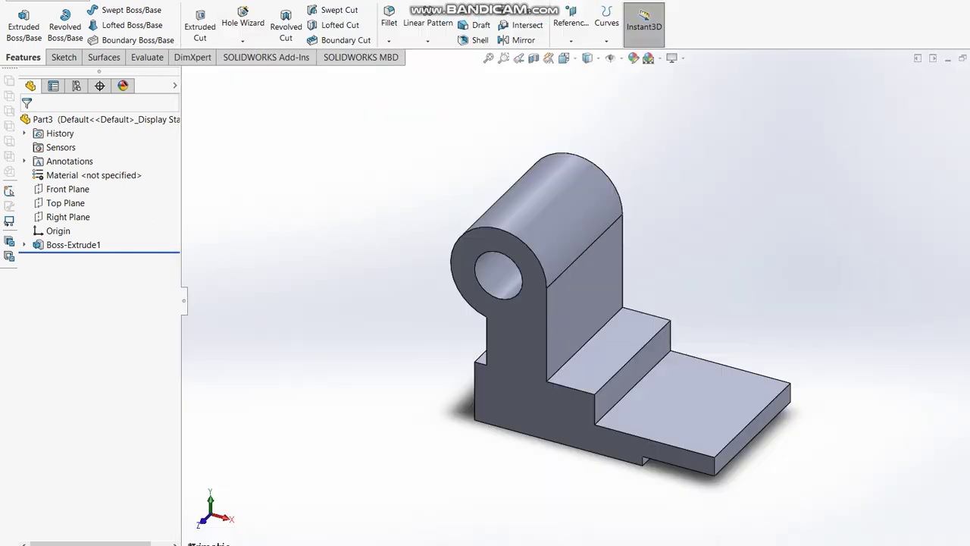
# - Start an extruded cut and draw a corner rectangle on the upright's face from its top edge
pyautogui.click(200, 24)
pyautogui.click(604, 315)
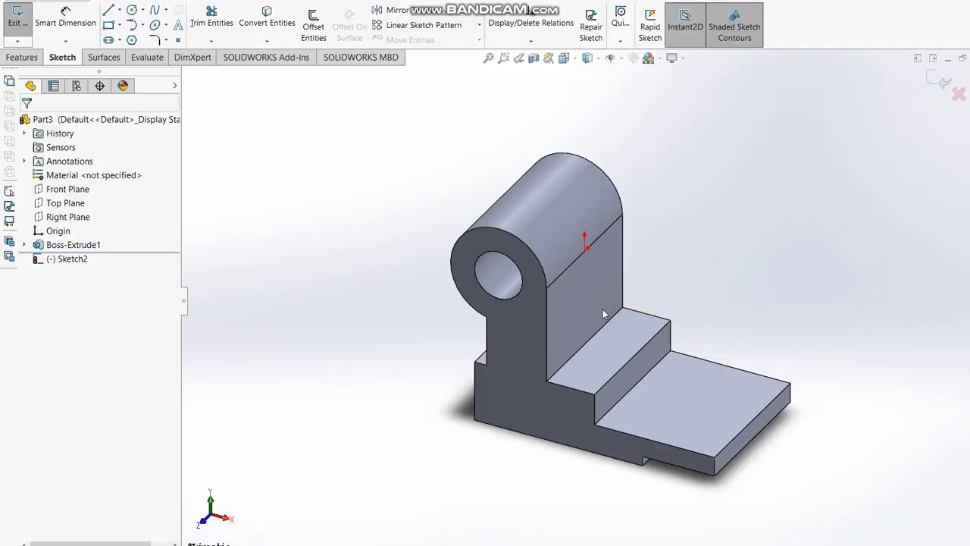
pyautogui.hotkey('ctrl', '8')
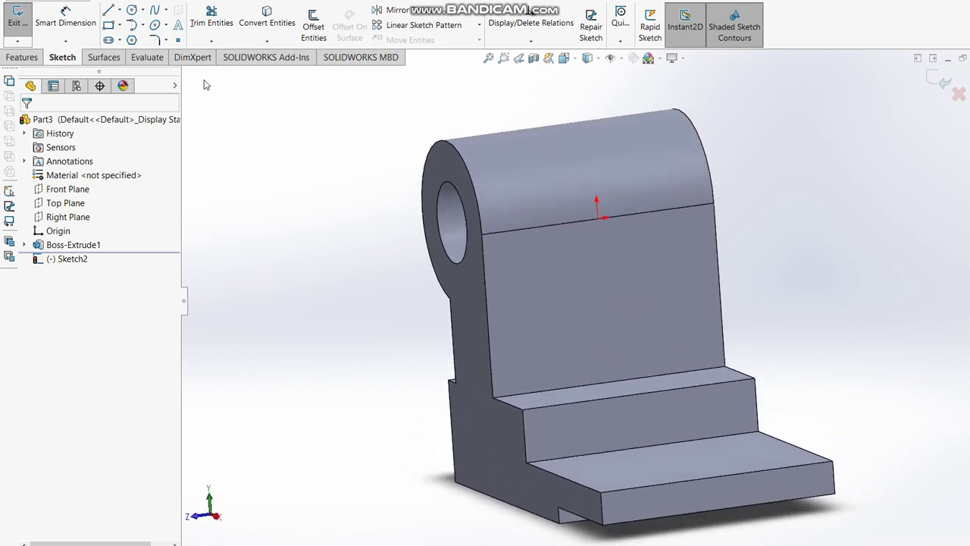
pyautogui.click(110, 25)
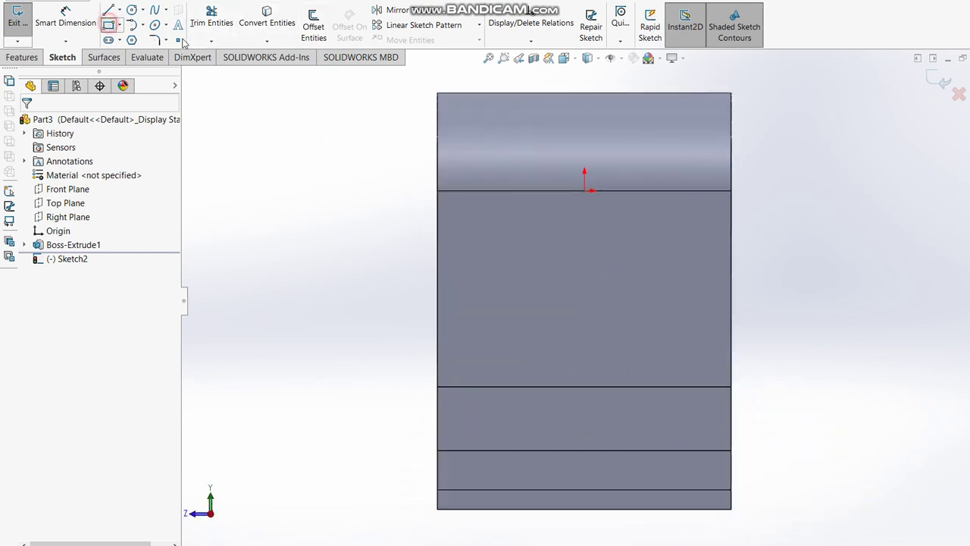
pyautogui.click(503, 94)
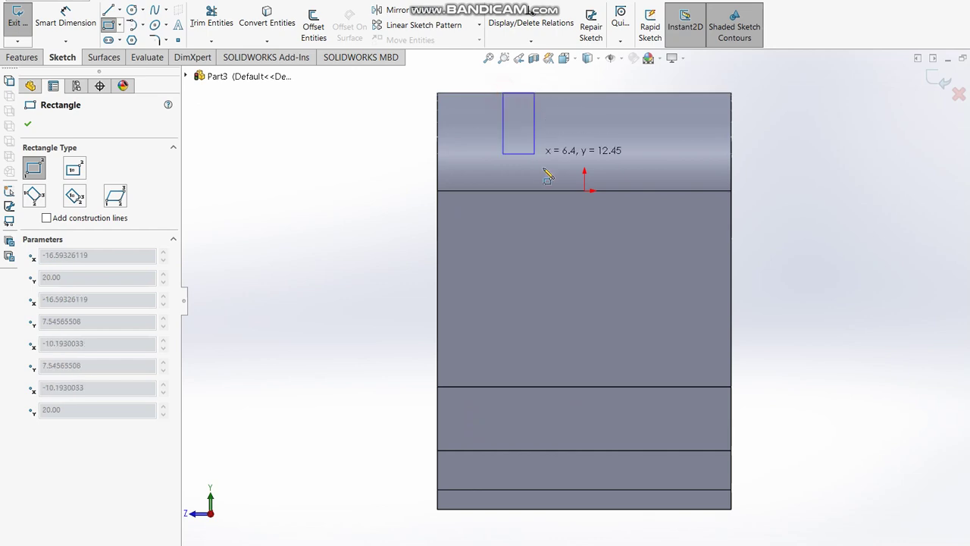
pyautogui.click(647, 332)
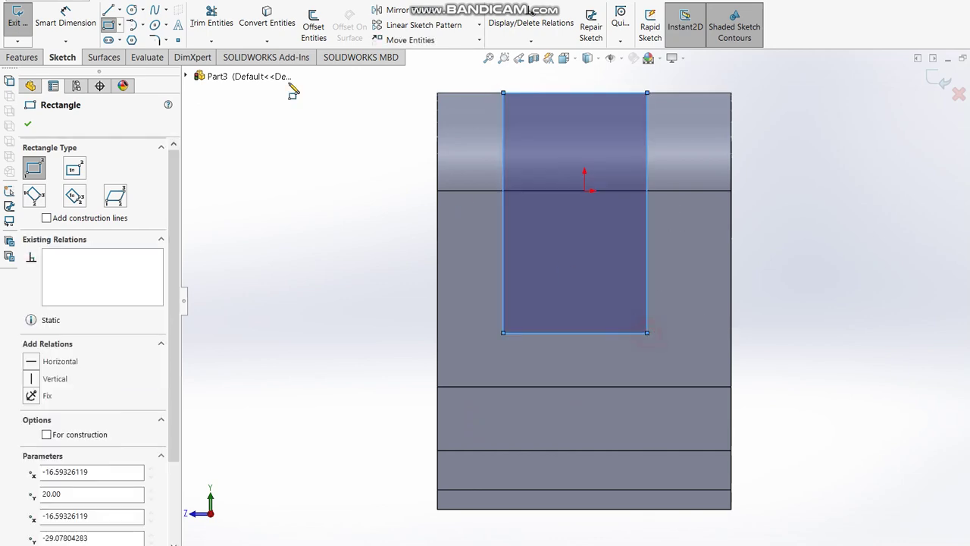
# - Dimension the rectangle 36 mm wide and 12 mm in from the part's right edge
pyautogui.click(66, 16)
pyautogui.click(554, 333)
pyautogui.click(557, 279)
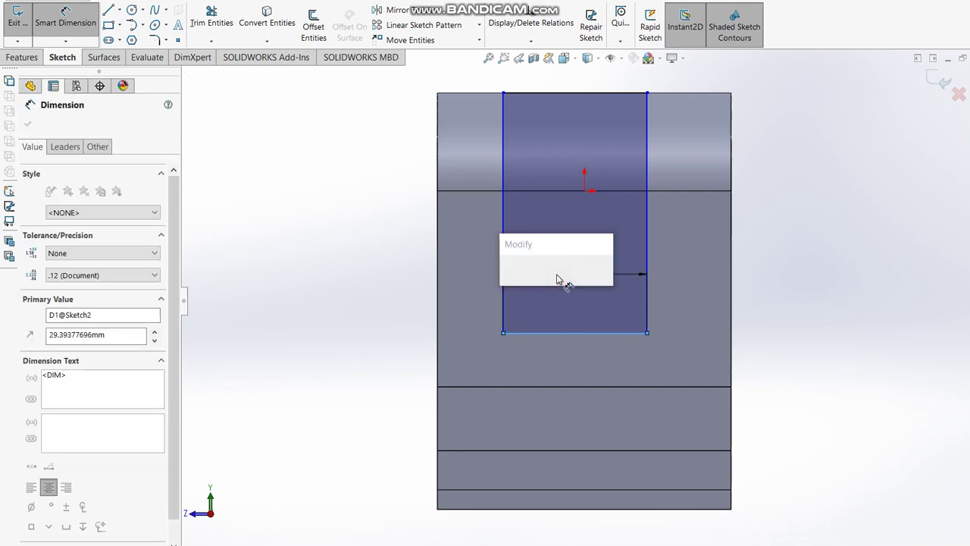
pyautogui.write('36')
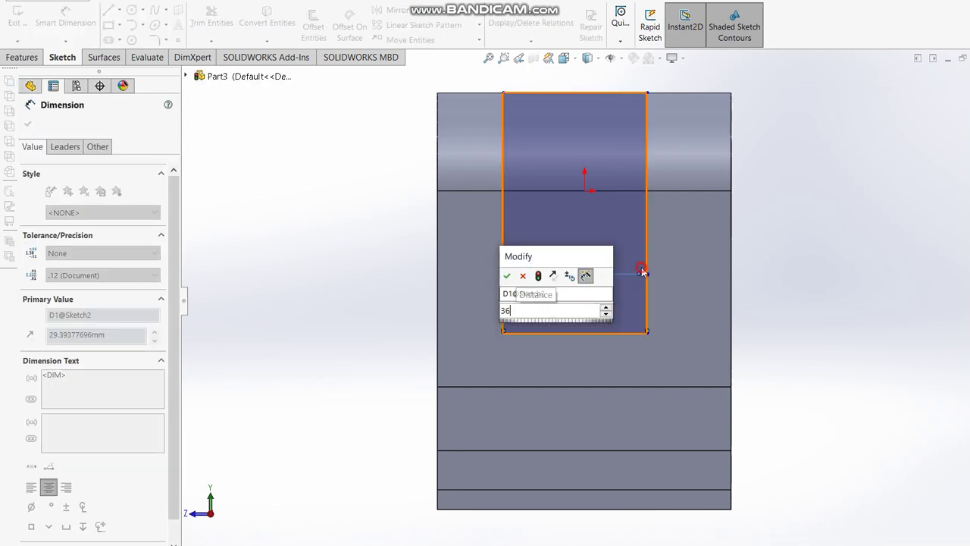
pyautogui.press('Return')
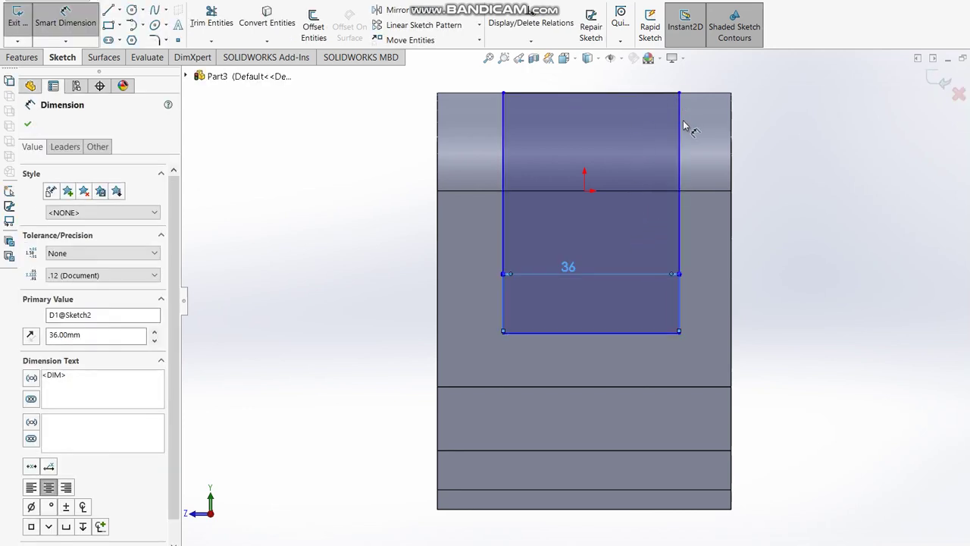
pyautogui.click(731, 144)
pyautogui.click(731, 143)
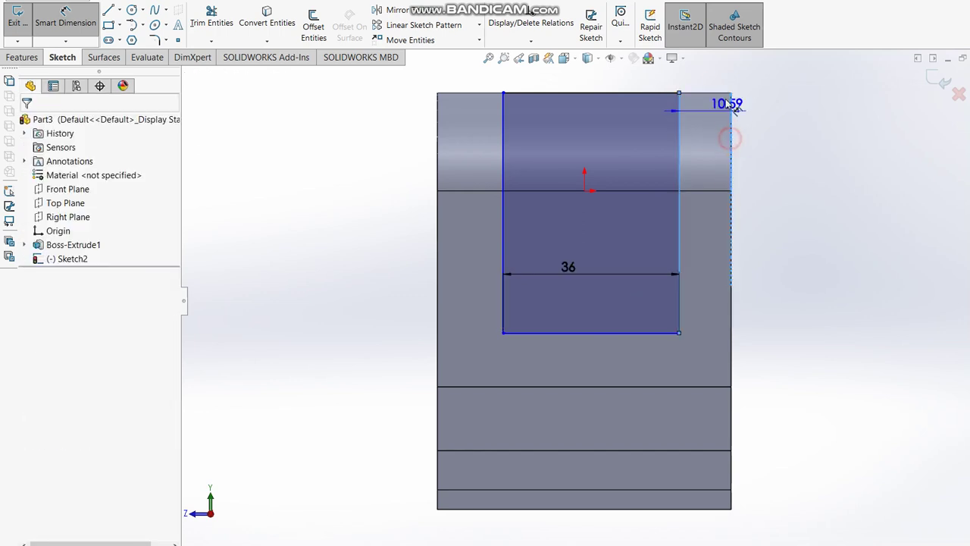
pyautogui.click(720, 80)
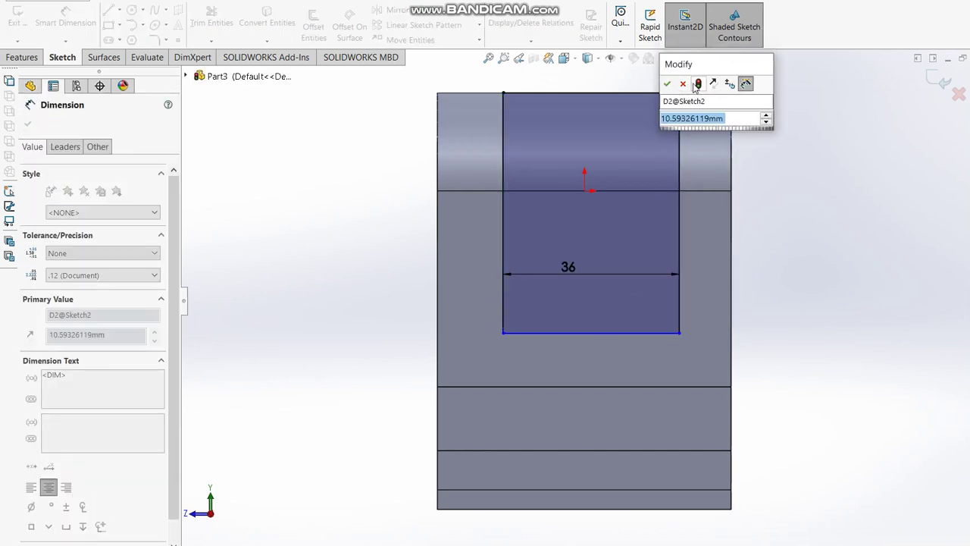
pyautogui.write('12')
pyautogui.press('Return')
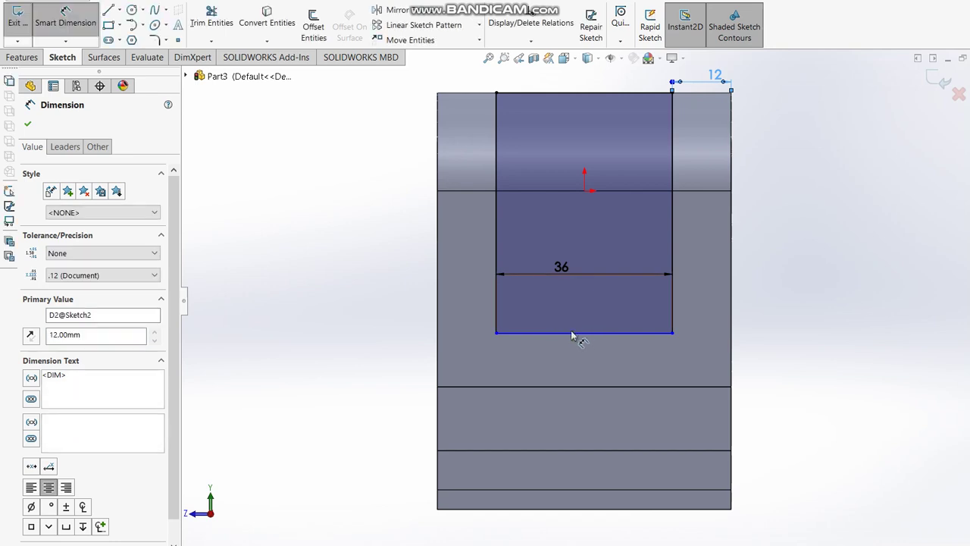
# - Place the rectangle 36 mm above the part's bottom edge and finish dimensioning
pyautogui.click(574, 333)
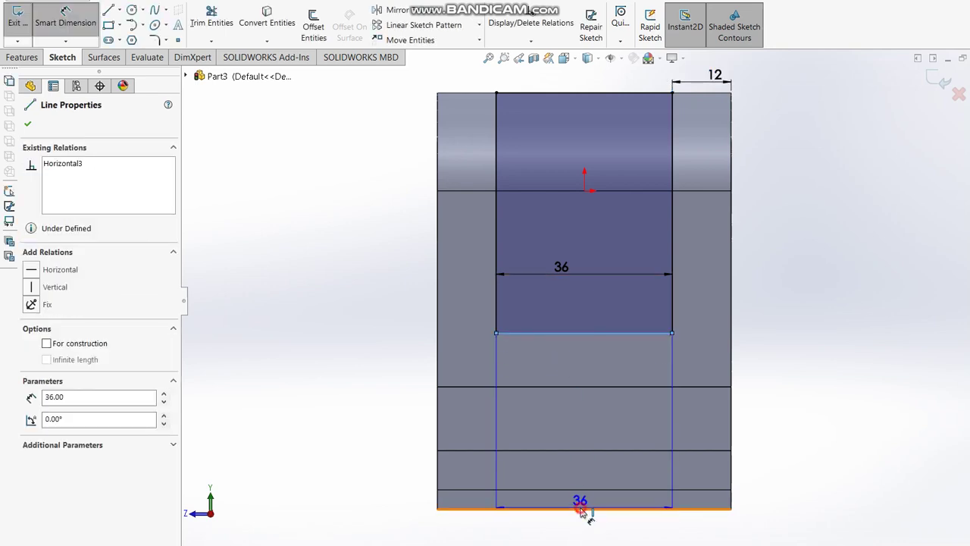
pyautogui.click(578, 509)
pyautogui.click(374, 436)
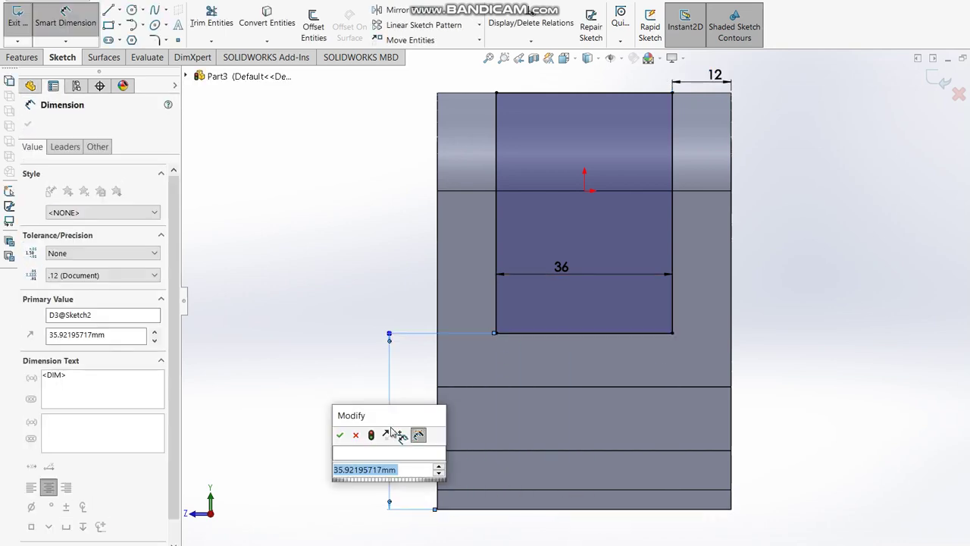
pyautogui.write('36')
pyautogui.press('Return')
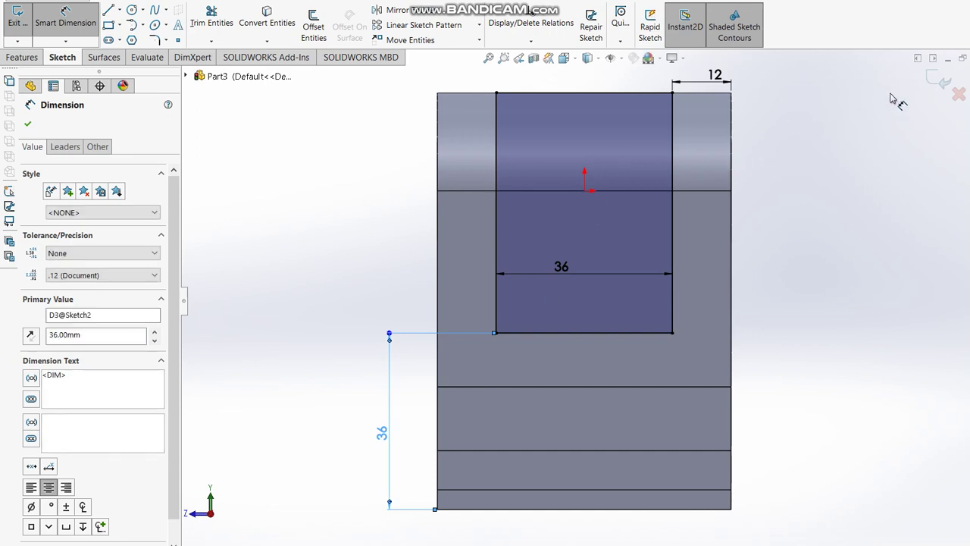
pyautogui.click(928, 87)
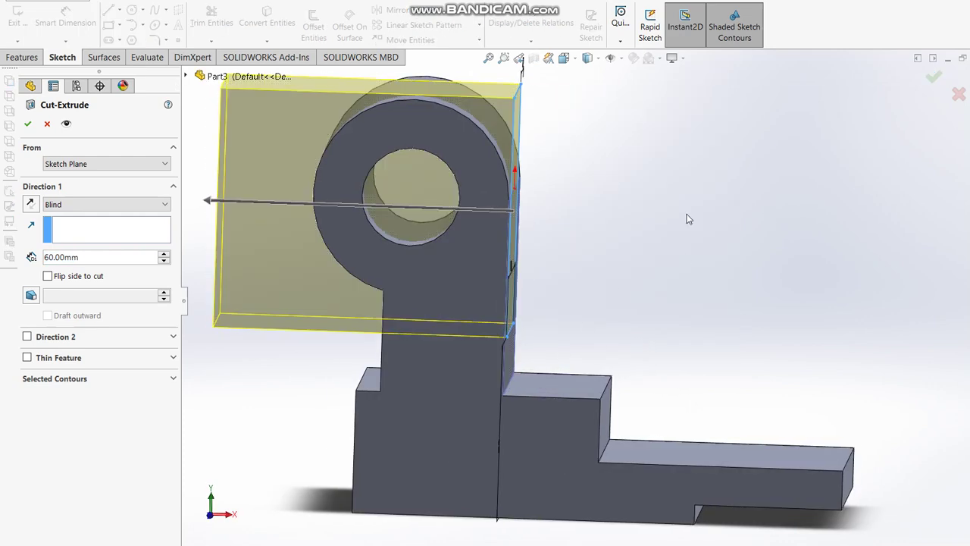
# - Accept the Blind 60 mm cut, orbit to inspect the new gap, and bring up the reference drawing
pyautogui.click(27, 123)
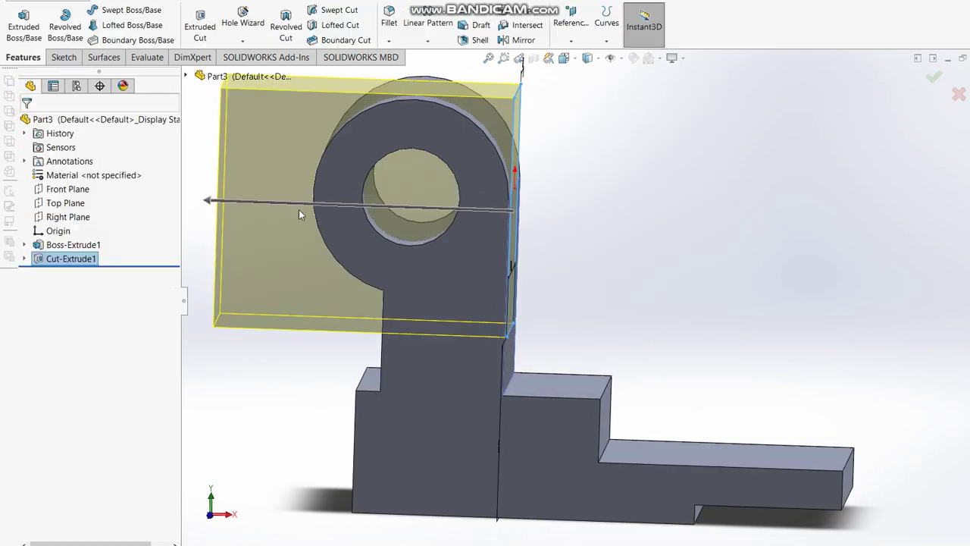
pyautogui.moveTo(667, 233); pyautogui.dragTo(636, 286, button='middle')
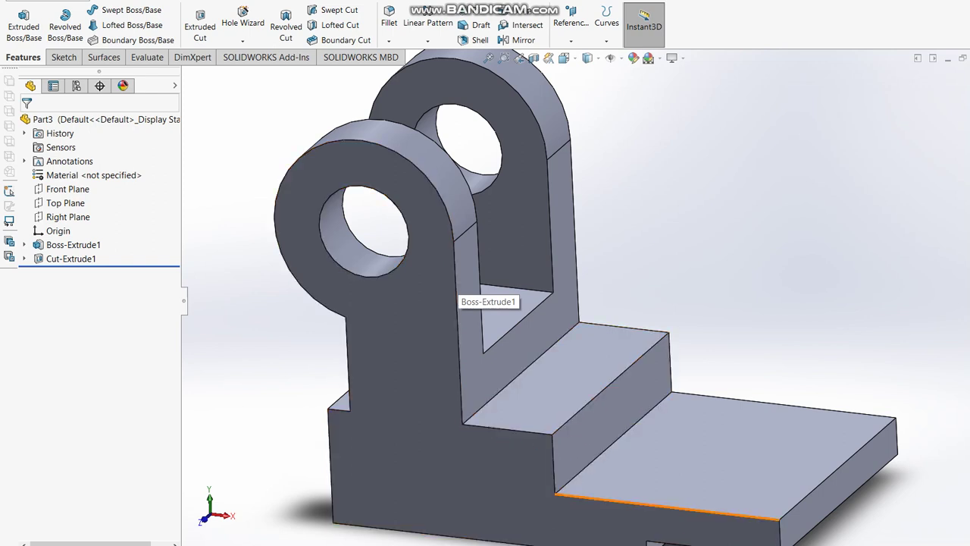
pyautogui.hotkey('alt', 'Tab')
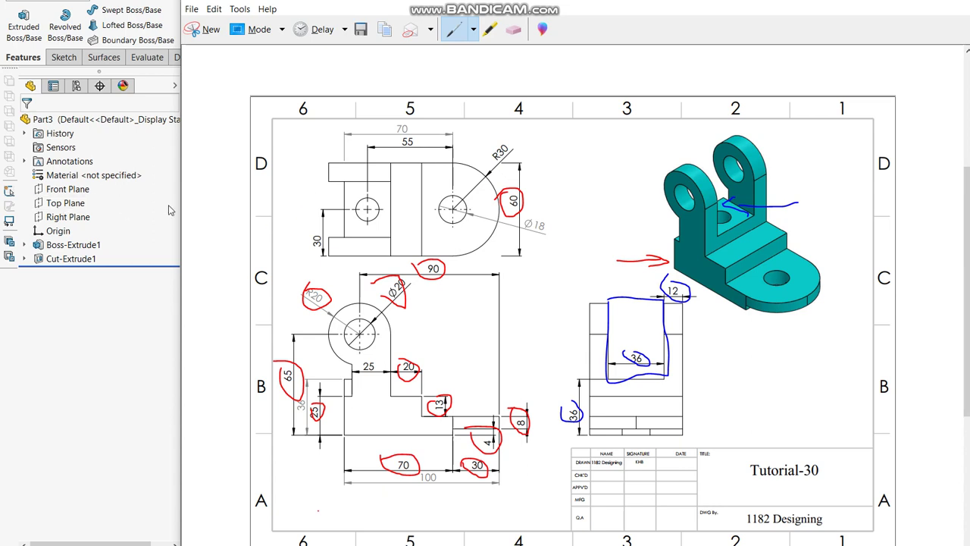
# - Circle the lower-left 25 step and the left-side height dimension on the reference drawing
pyautogui.moveTo(346, 378); pyautogui.dragTo(348, 394)
pyautogui.moveTo(305, 396); pyautogui.dragTo(311, 414)
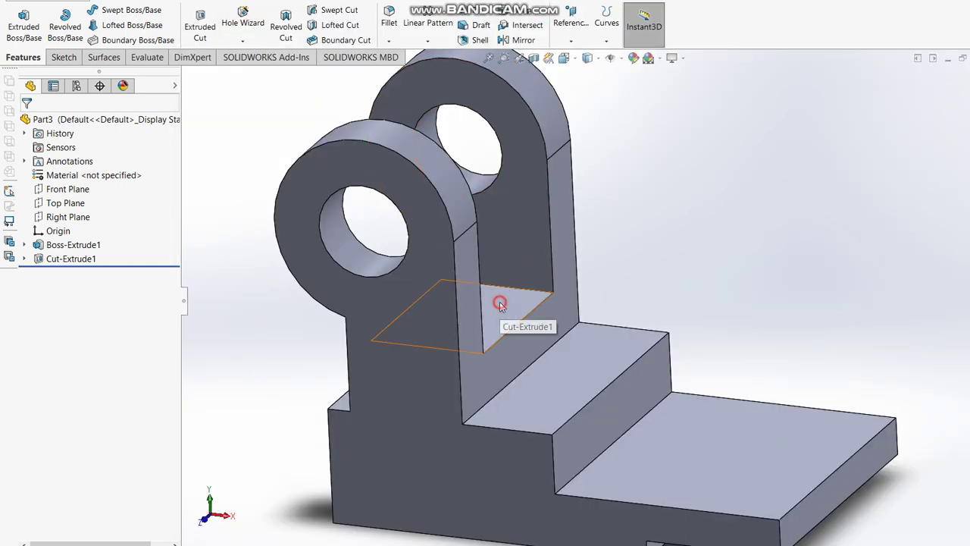
# - Sketch a narrow corner rectangle along the strip on the gap's inner face
pyautogui.click(502, 303)
pyautogui.click(23, 23)
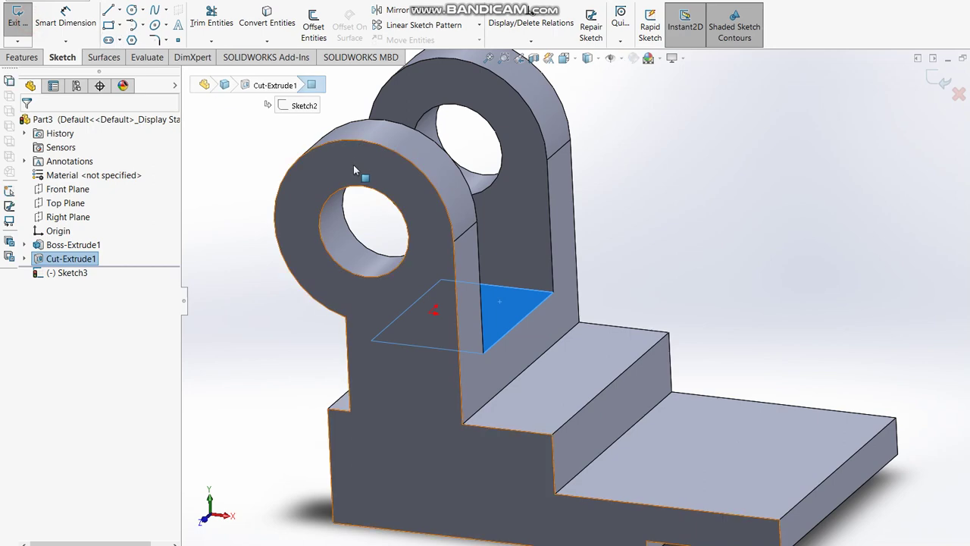
pyautogui.hotkey('ctrl', '8')
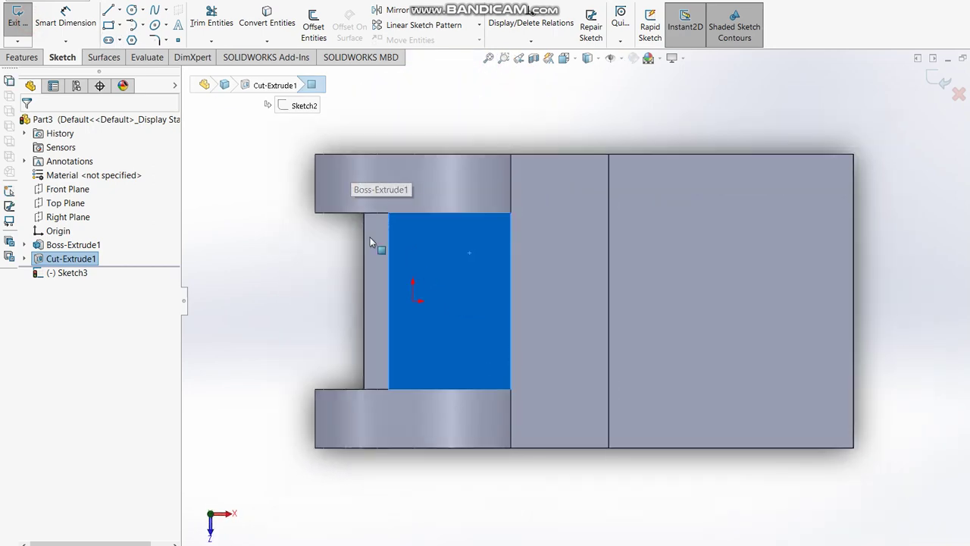
pyautogui.click(109, 24)
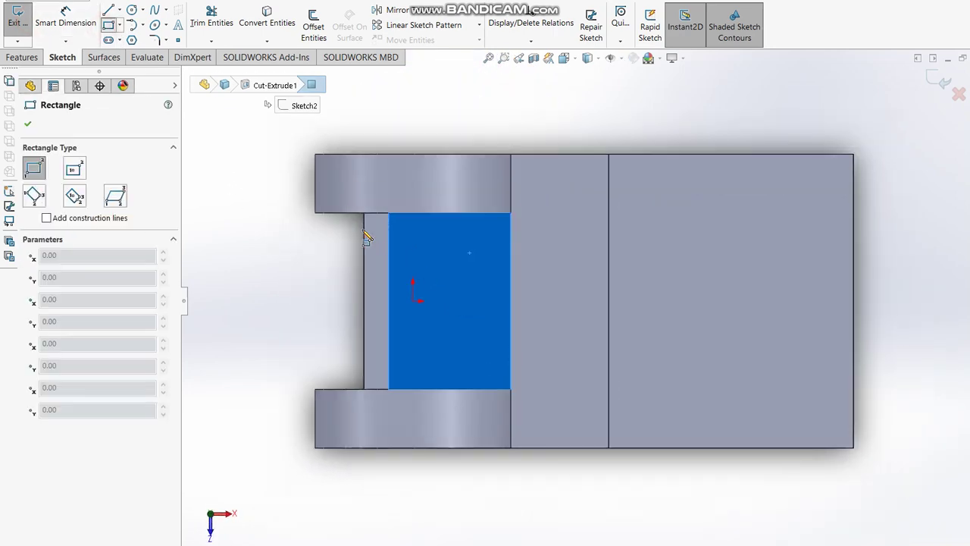
pyautogui.click(364, 214)
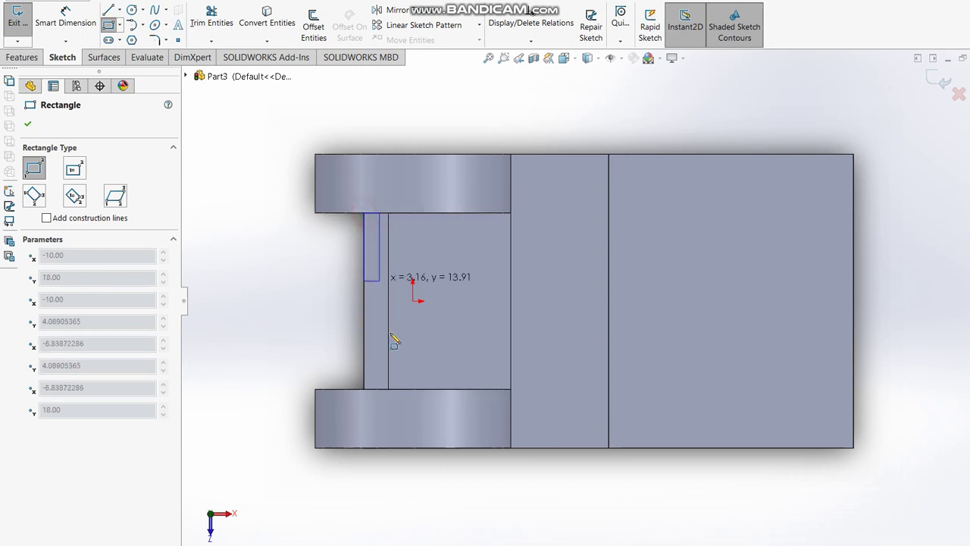
pyautogui.click(388, 389)
pyautogui.click(388, 389)
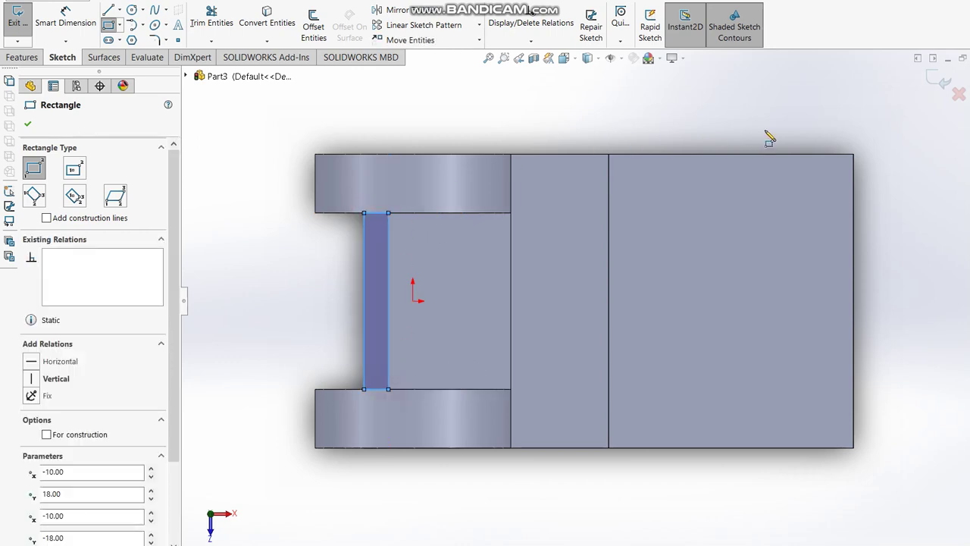
pyautogui.press('Escape')
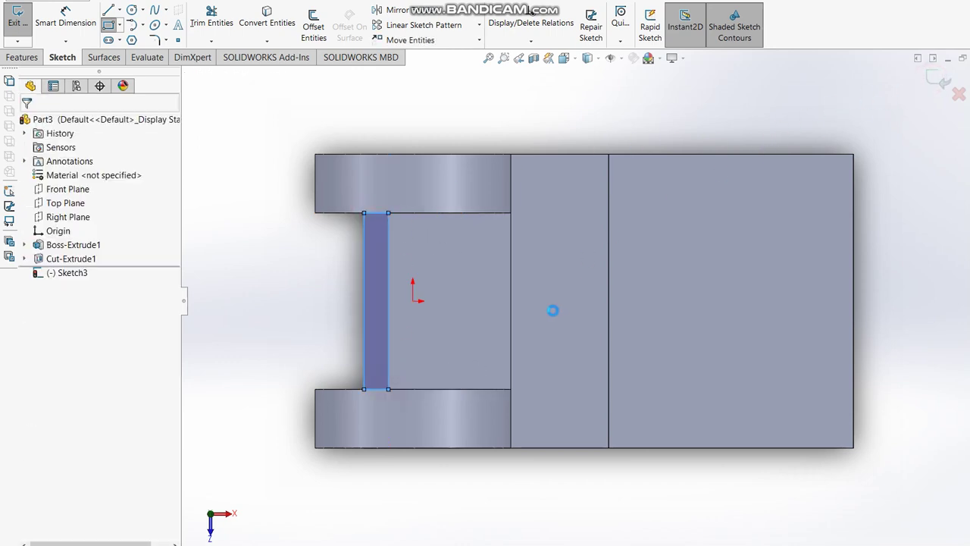
# - Extrude the rectangle Up To Surface to the opposite face, creating the filler block
pyautogui.press('e')
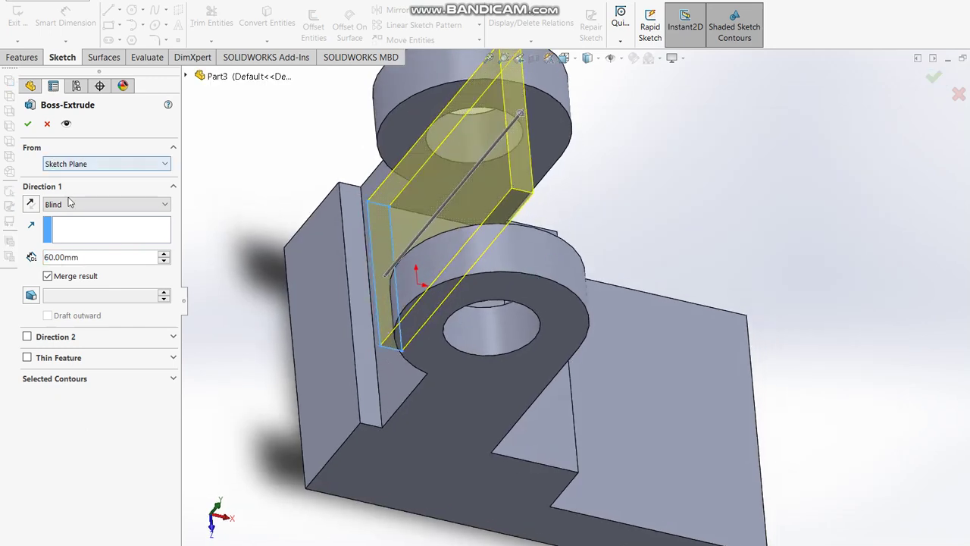
pyautogui.click(72, 204)
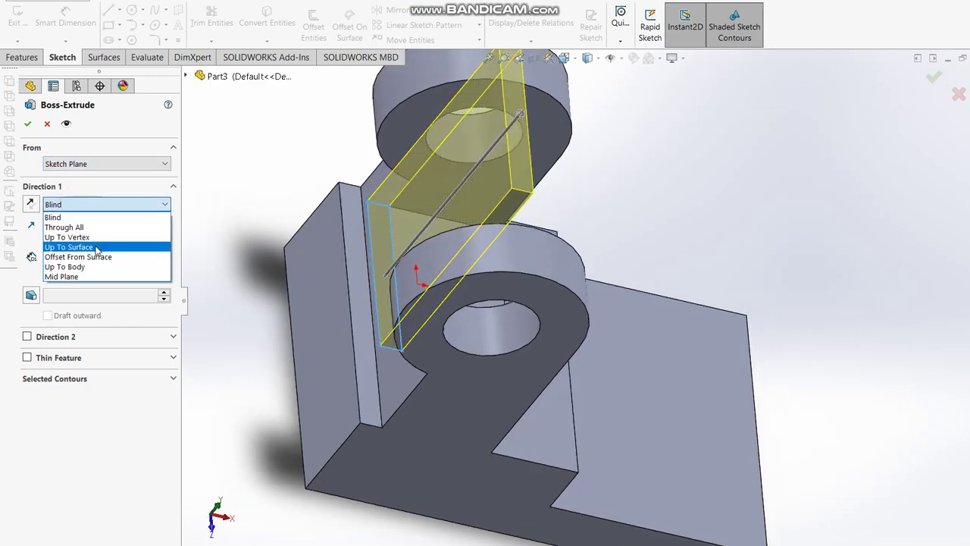
pyautogui.click(92, 246)
pyautogui.click(375, 360)
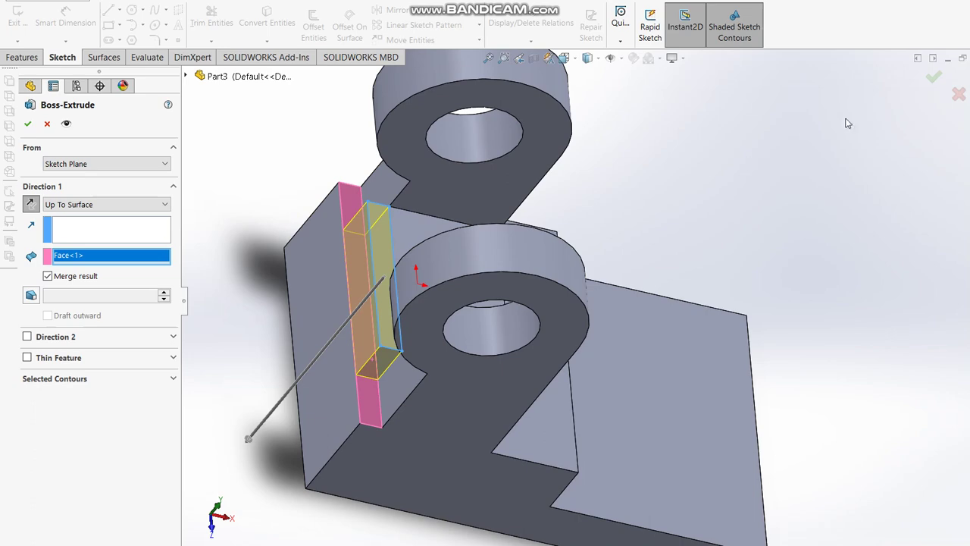
pyautogui.click(933, 76)
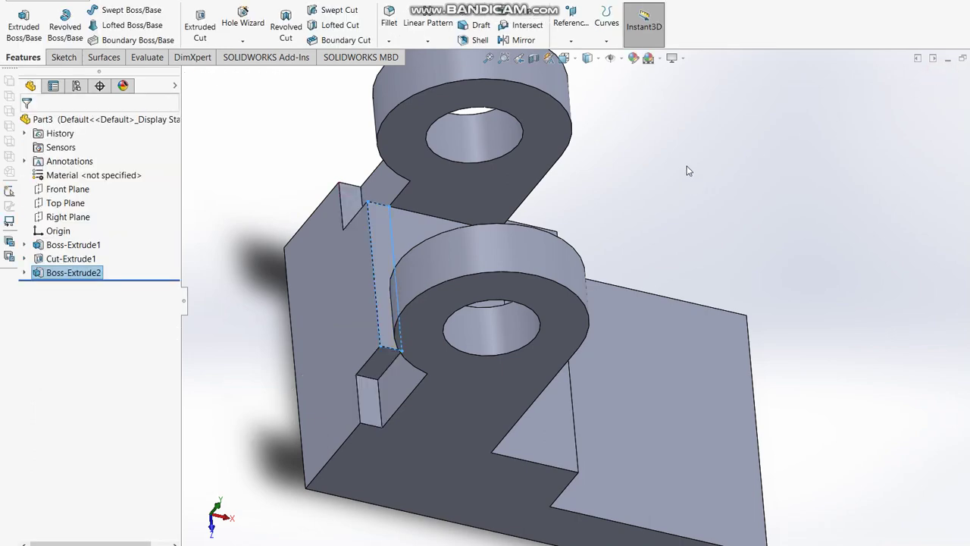
pyautogui.moveTo(658, 200); pyautogui.dragTo(629, 197, button='middle')
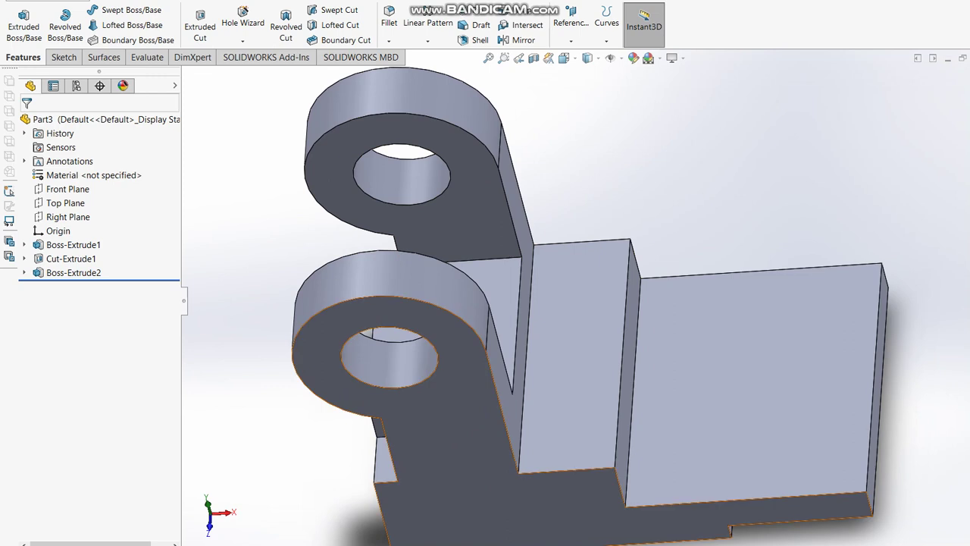
# - Circle the R30 radius on the reference drawing, then switch back to the part
pyautogui.hotkey('alt', 'Tab')
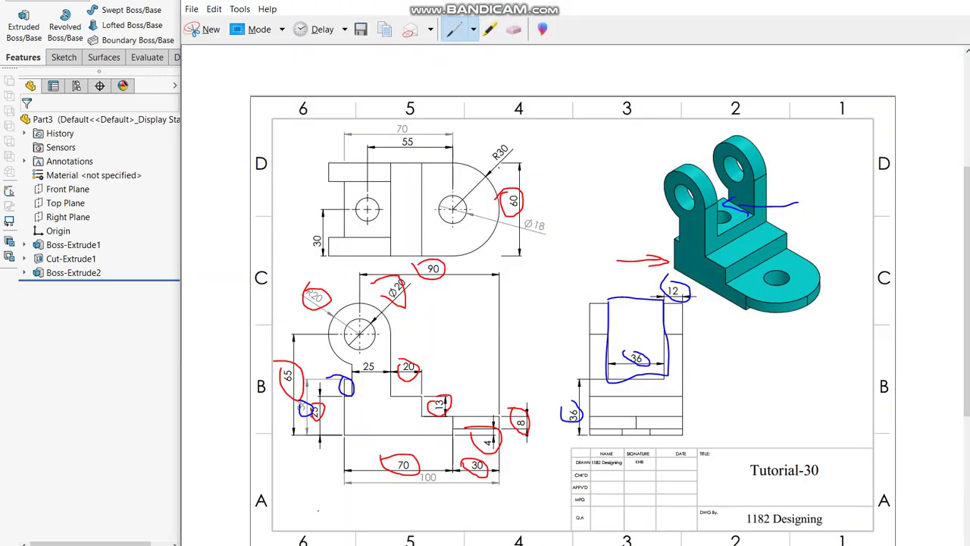
pyautogui.moveTo(491, 141); pyautogui.dragTo(477, 159)
pyautogui.hotkey('alt', 'Tab')
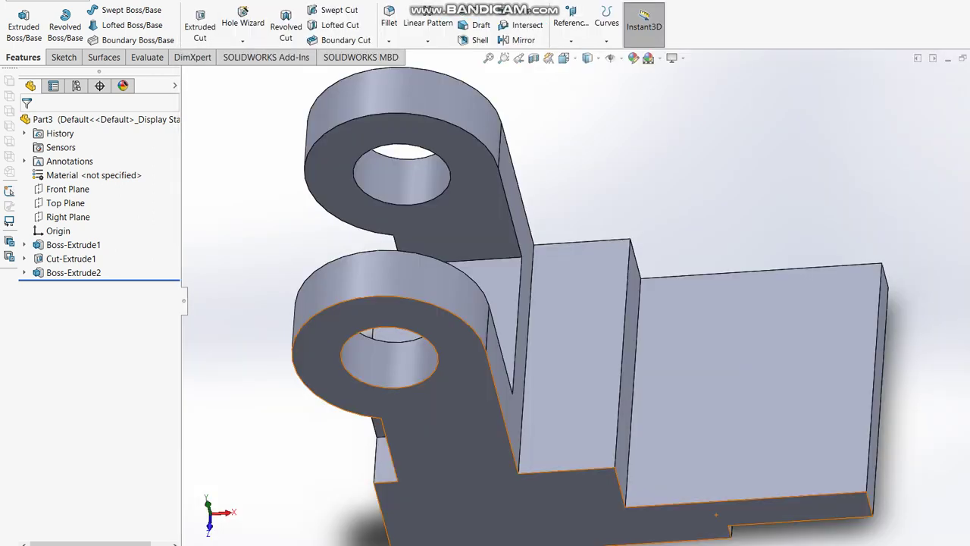
# - Fillet the base plate's two end corner edges with a 30 mm radius
pyautogui.click(389, 41)
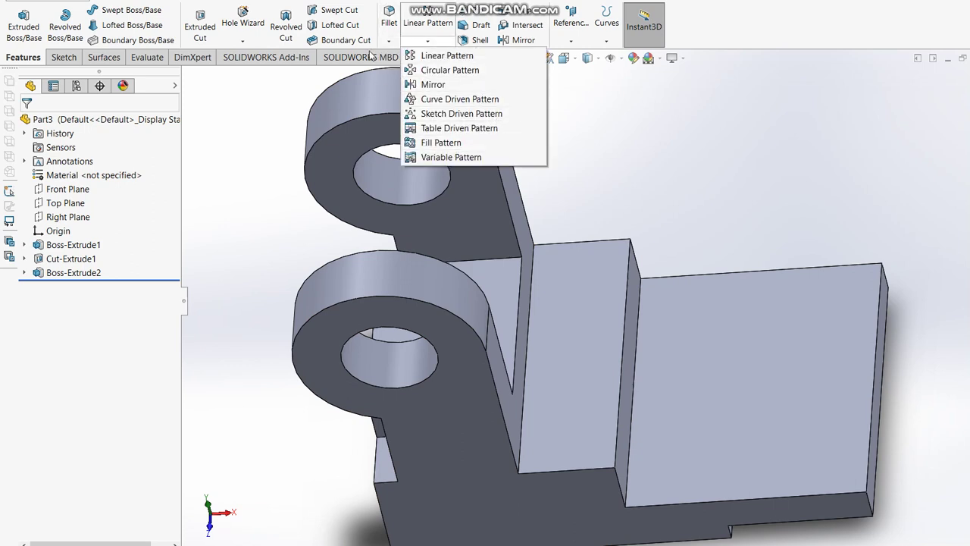
pyautogui.click(405, 56)
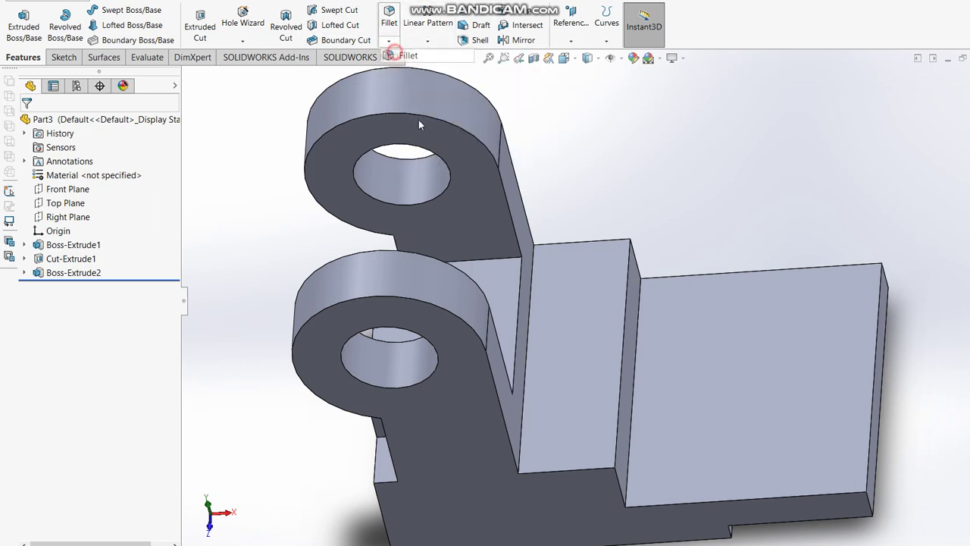
pyautogui.click(869, 503)
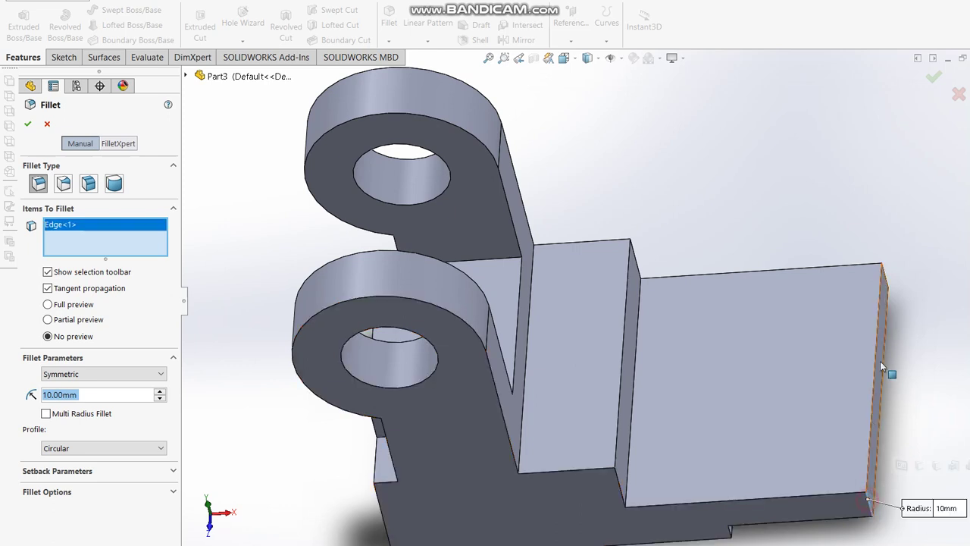
pyautogui.click(884, 276)
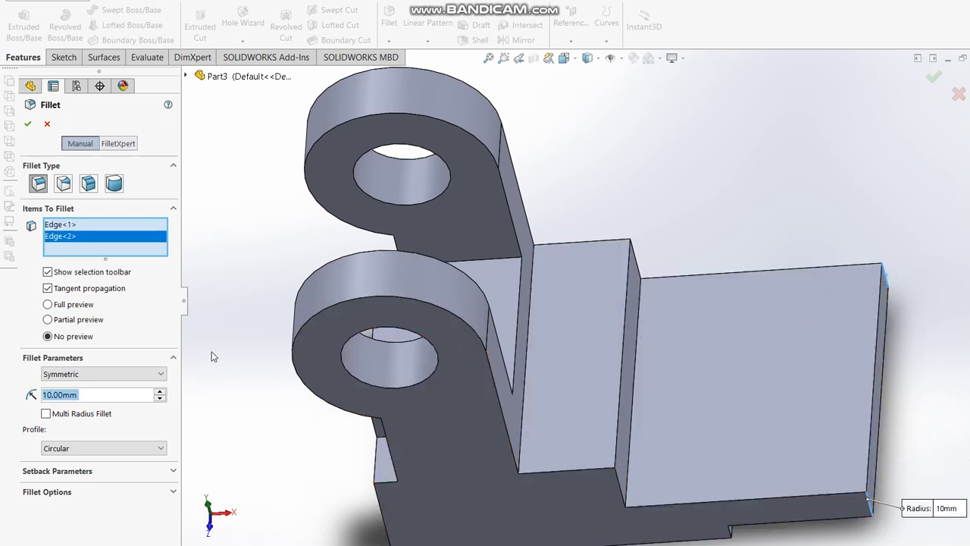
pyautogui.write('30')
pyautogui.press('Return')
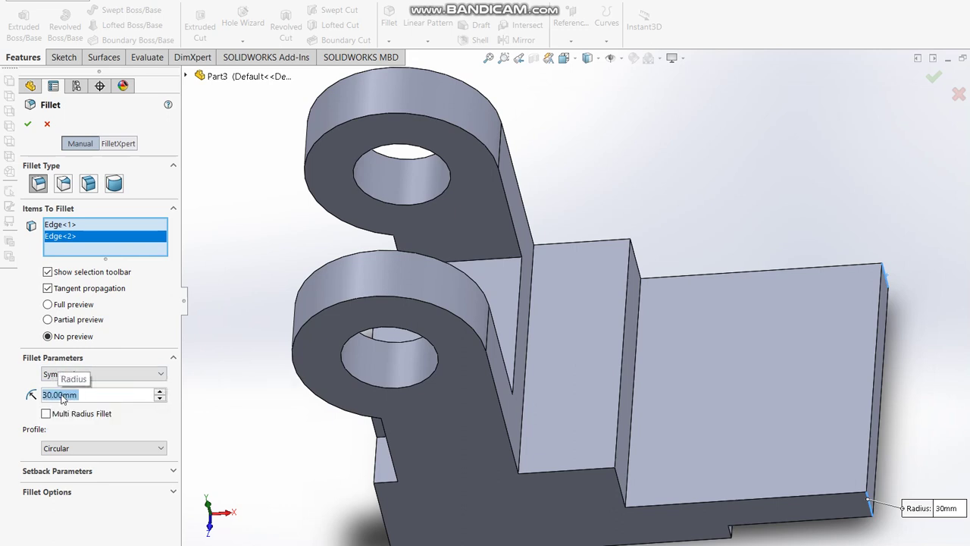
pyautogui.click(27, 126)
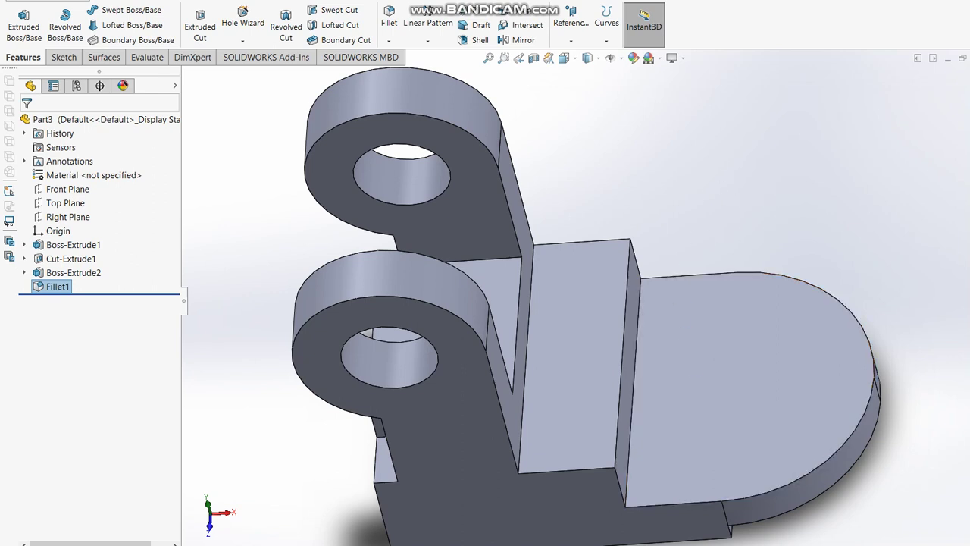
pyautogui.hotkey('alt', 'Tab')
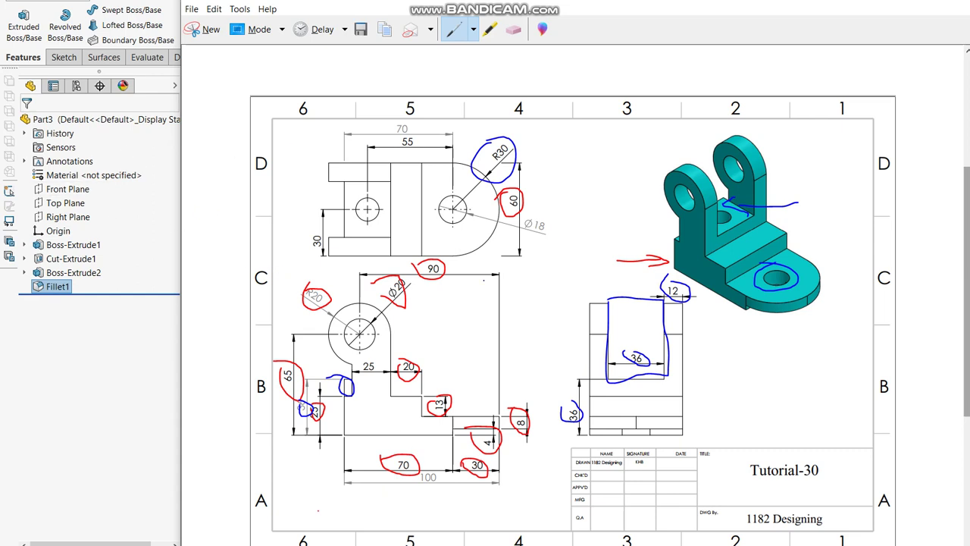
# - Circle the Ø18 hole callout on the drawing and switch back to the part
pyautogui.moveTo(522, 221); pyautogui.dragTo(517, 207)
pyautogui.hotkey('alt', 'Tab')
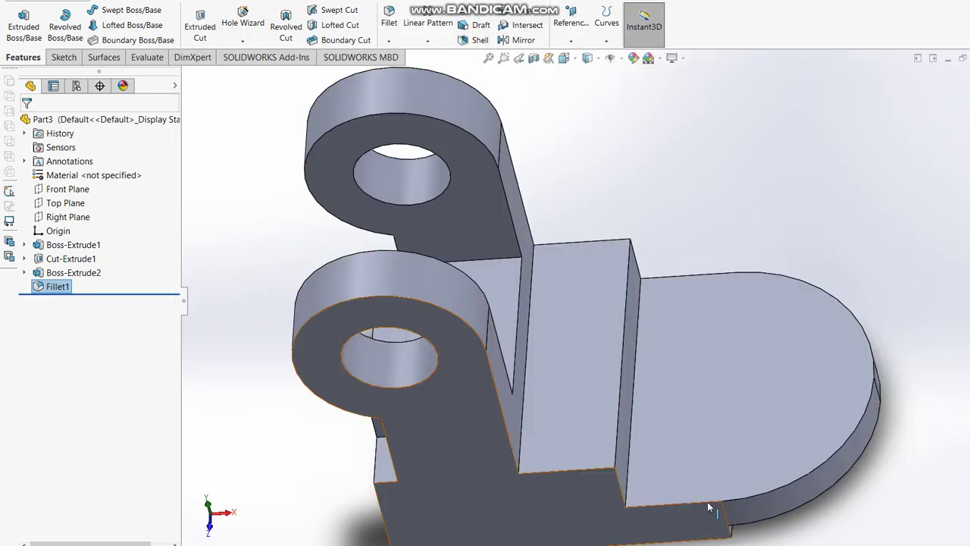
pyautogui.click(200, 23)
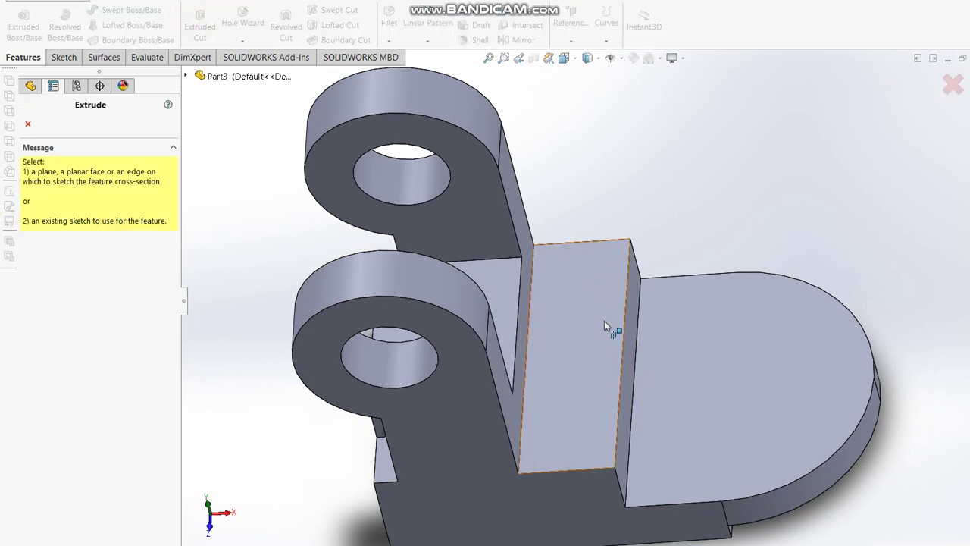
# - Start an extruded cut on the base plate's top face and draw a circle at the arc centre
pyautogui.click(604, 326)
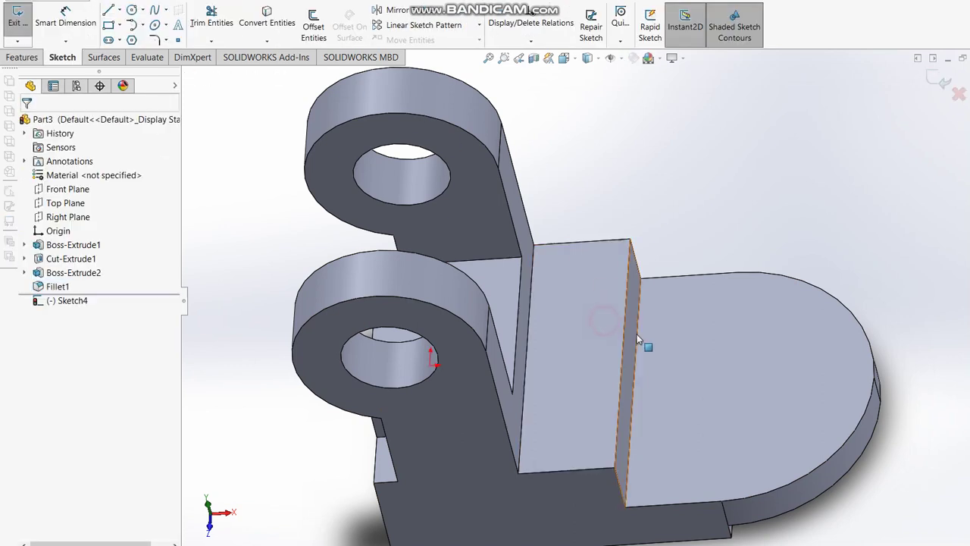
pyautogui.click(940, 81)
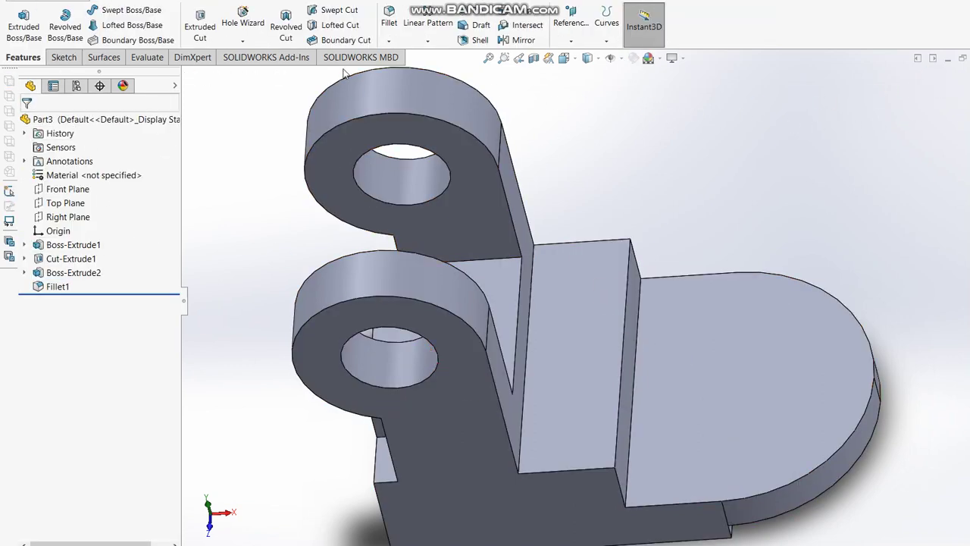
pyautogui.click(198, 28)
pyautogui.click(713, 343)
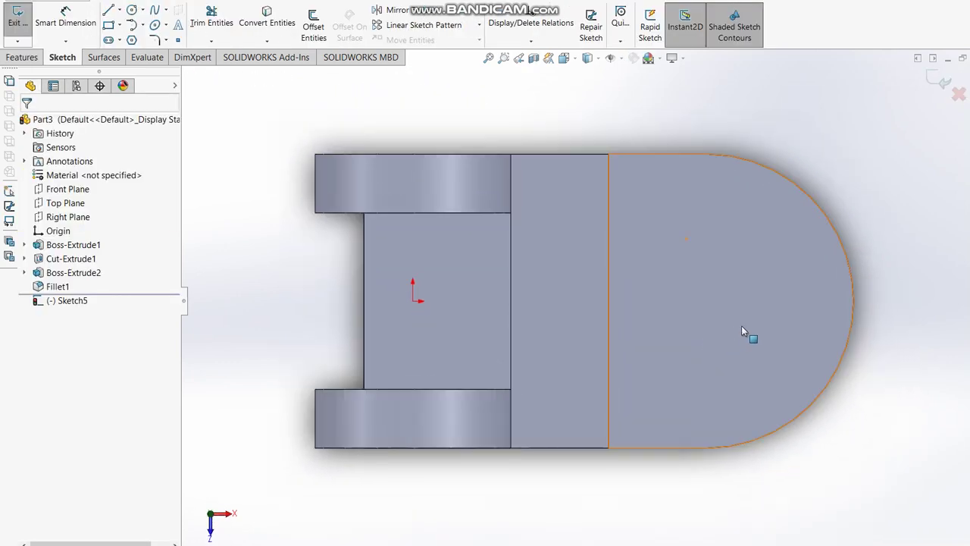
pyautogui.click(143, 10)
pyautogui.moveTo(166, 9)
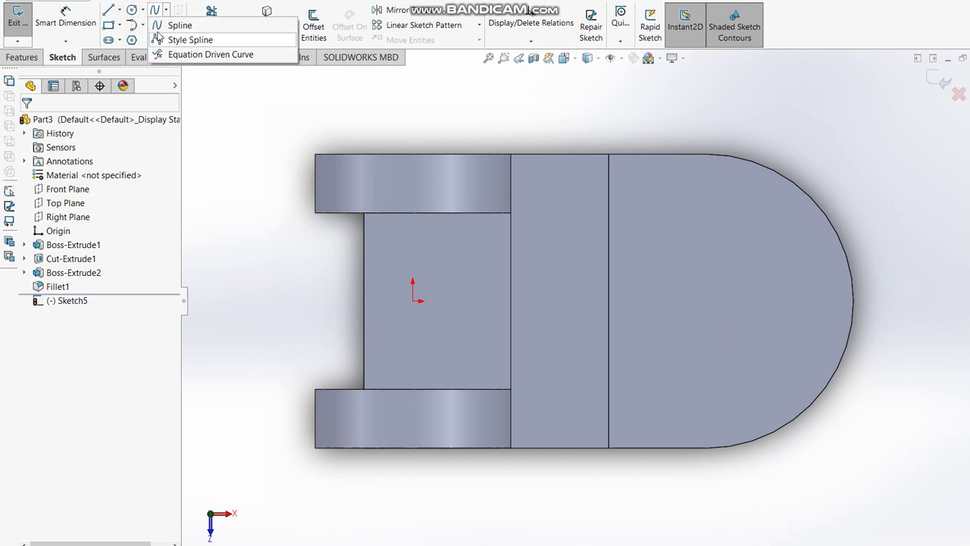
pyautogui.click(132, 10)
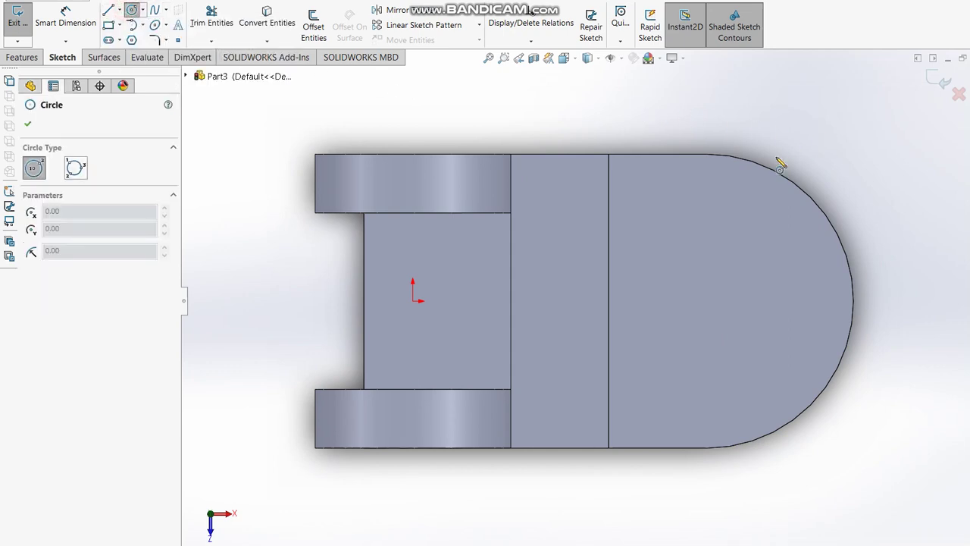
pyautogui.click(706, 302)
pyautogui.click(741, 336)
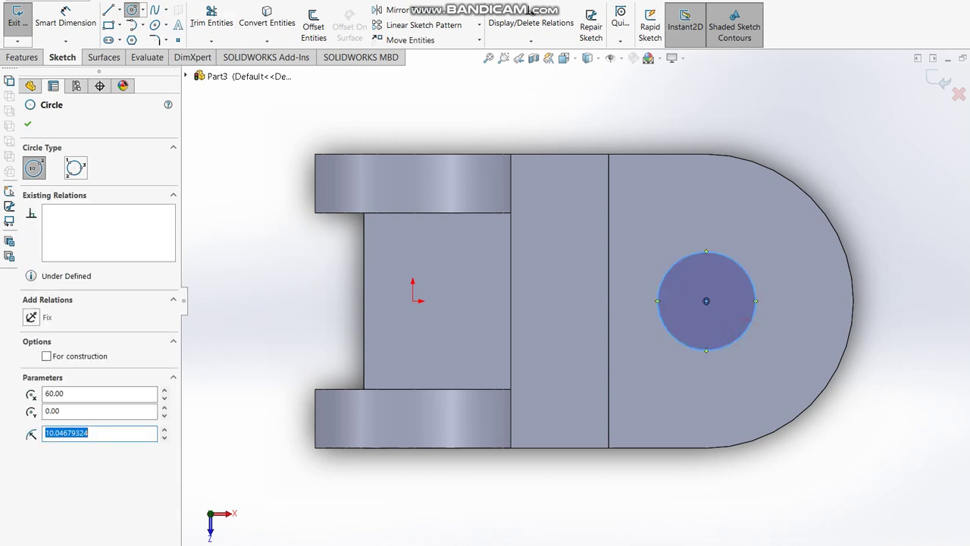
# - Dimension the circle to an 18 mm diameter and finish the sketch
pyautogui.click(63, 15)
pyautogui.click(752, 327)
pyautogui.click(791, 303)
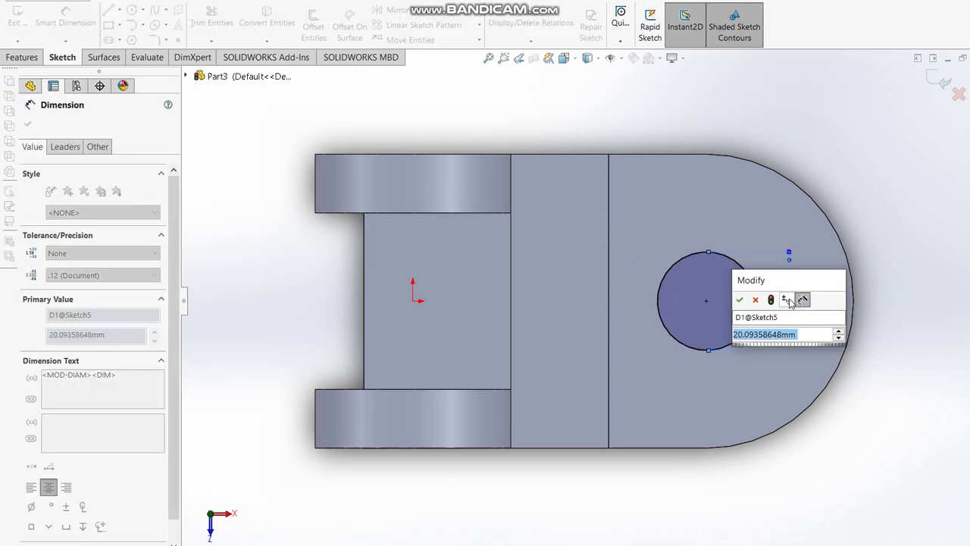
pyautogui.write('18')
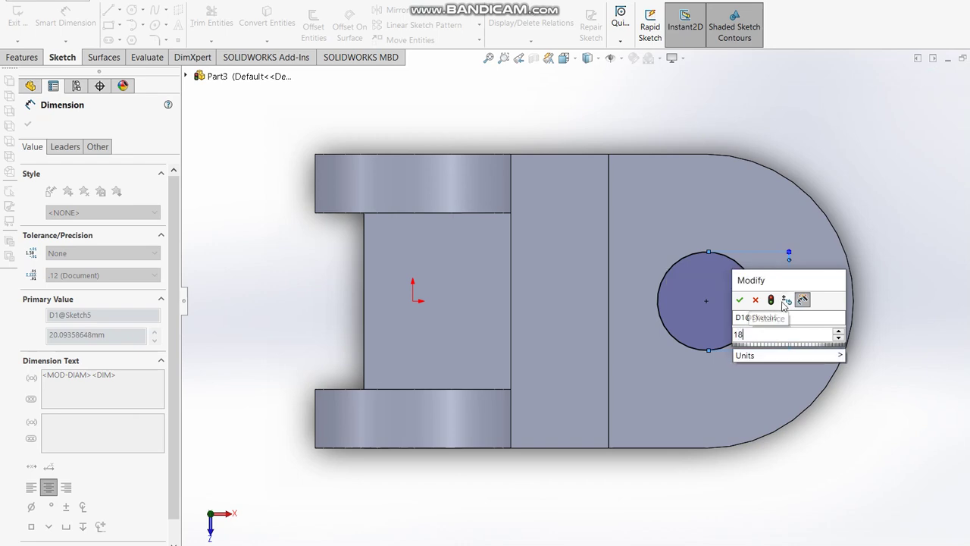
pyautogui.press('Return')
pyautogui.click(940, 80)
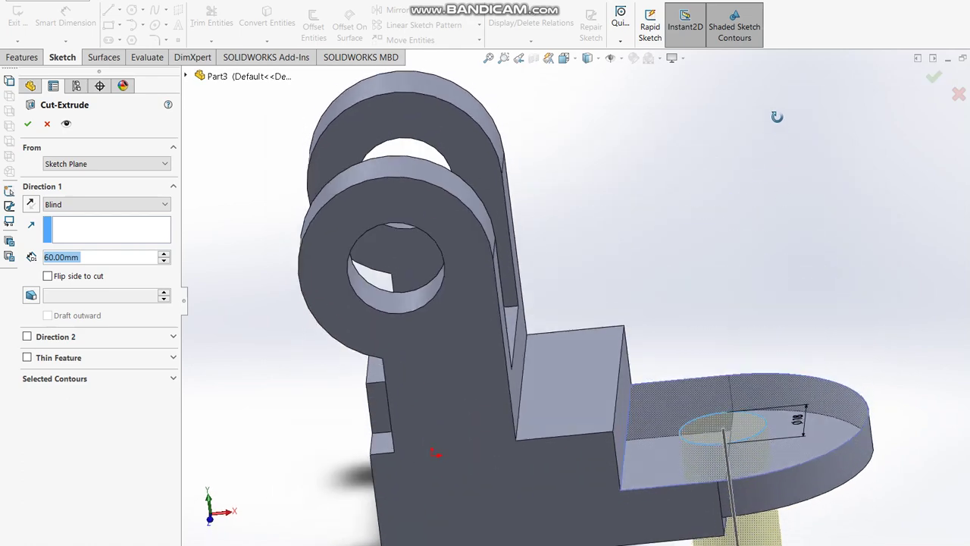
# - Cut the Ø18 circle Up To Surface, stopping at the base's bottom face
pyautogui.moveTo(718, 303); pyautogui.dragTo(674, 233, button='middle')
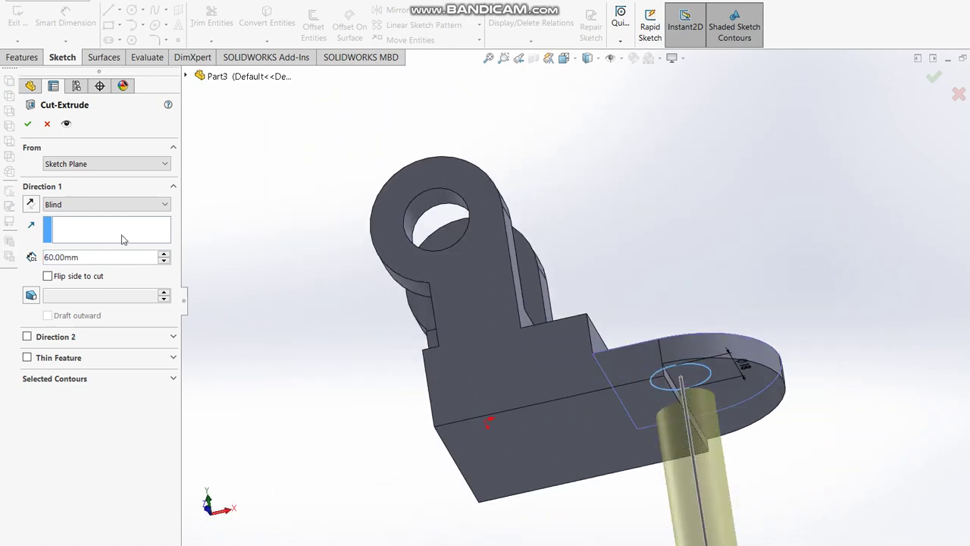
pyautogui.click(129, 205)
pyautogui.click(119, 266)
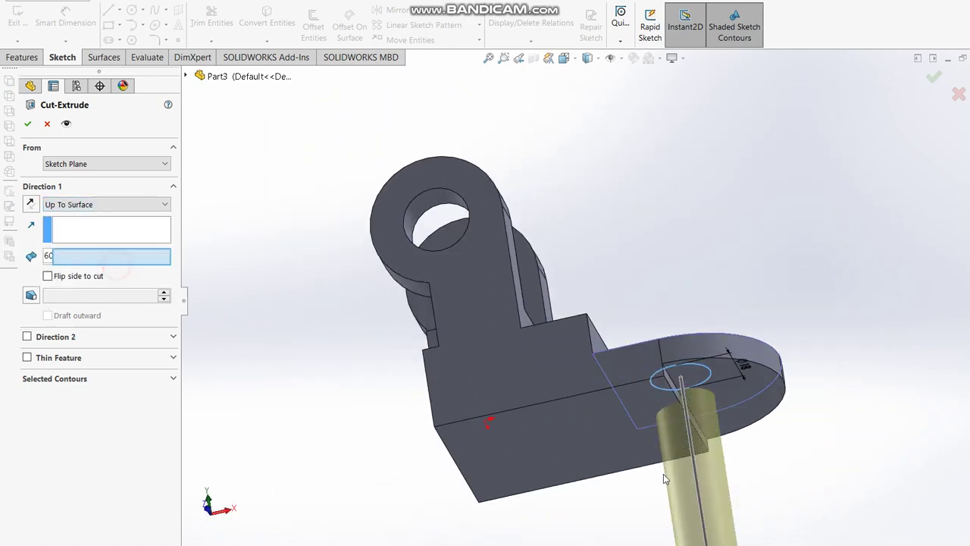
pyautogui.click(560, 432)
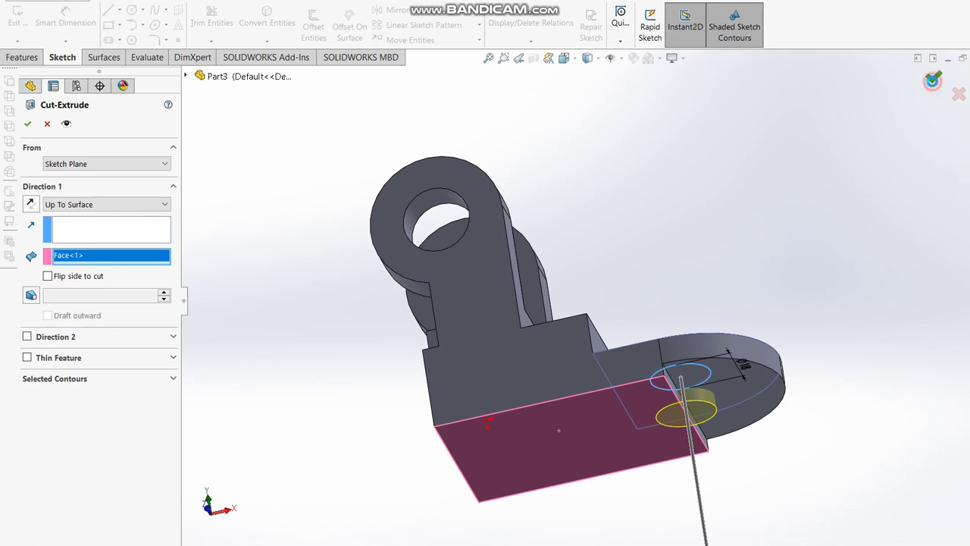
pyautogui.click(932, 80)
pyautogui.moveTo(682, 176)
pyautogui.mouseDown(button='middle')
pyautogui.moveTo(741, 474)
pyautogui.moveTo(395, 154)
pyautogui.mouseUp(button='middle')
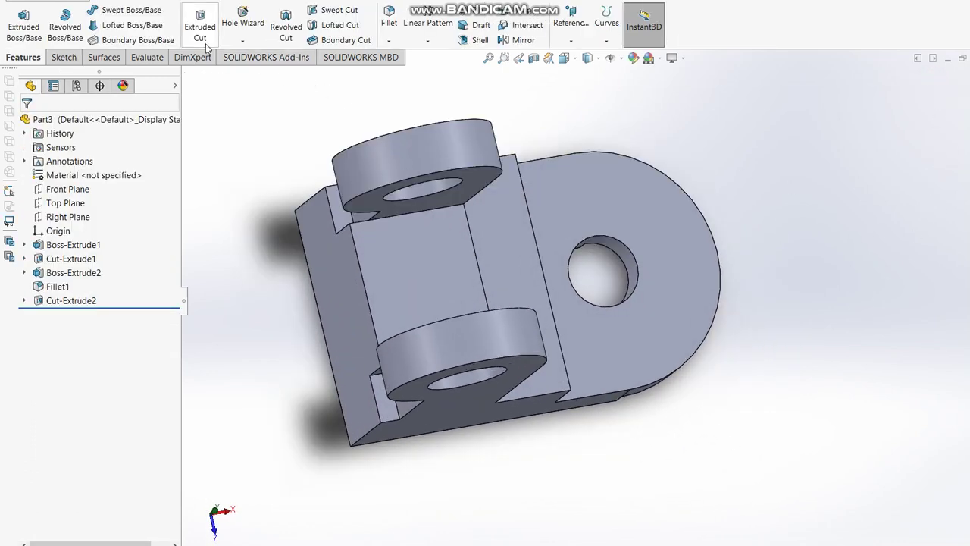
# - Circle the left hole, underline 55 and tick 30 on the drawing, then close it
pyautogui.hotkey('alt', 'Tab')
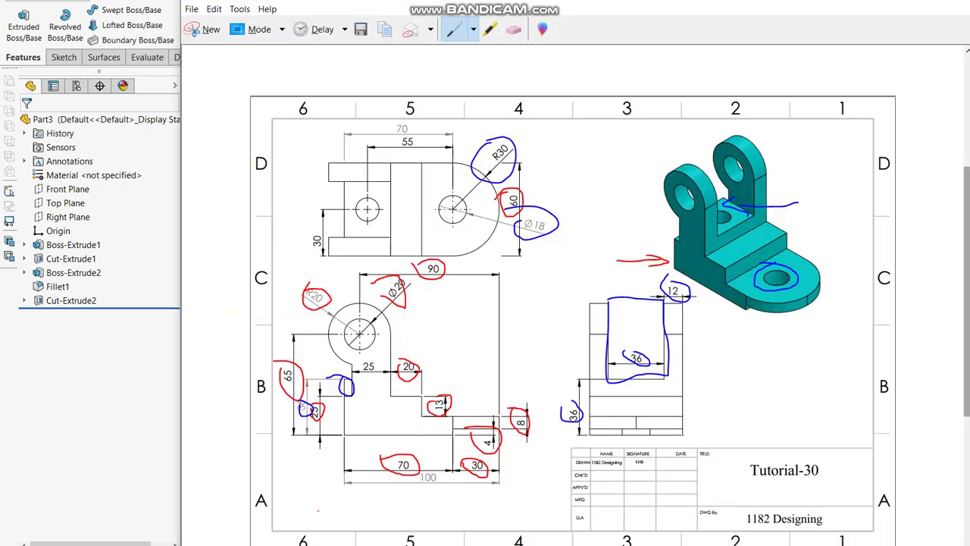
pyautogui.moveTo(354, 194)
pyautogui.mouseDown()
pyautogui.moveTo(342, 224)
pyautogui.moveTo(388, 202)
pyautogui.mouseUp()
pyautogui.moveTo(396, 139); pyautogui.dragTo(435, 153)
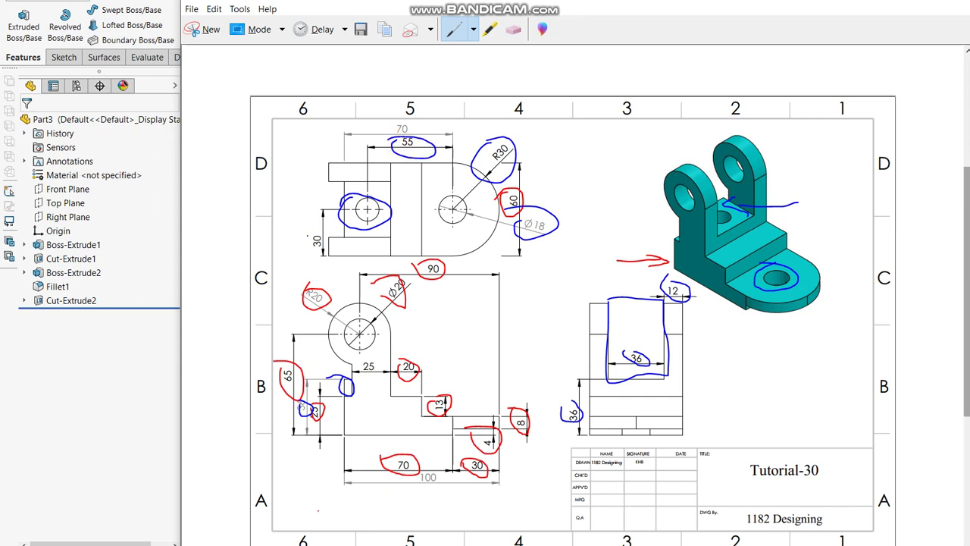
pyautogui.moveTo(303, 256); pyautogui.dragTo(322, 232)
pyautogui.click(99, 438)
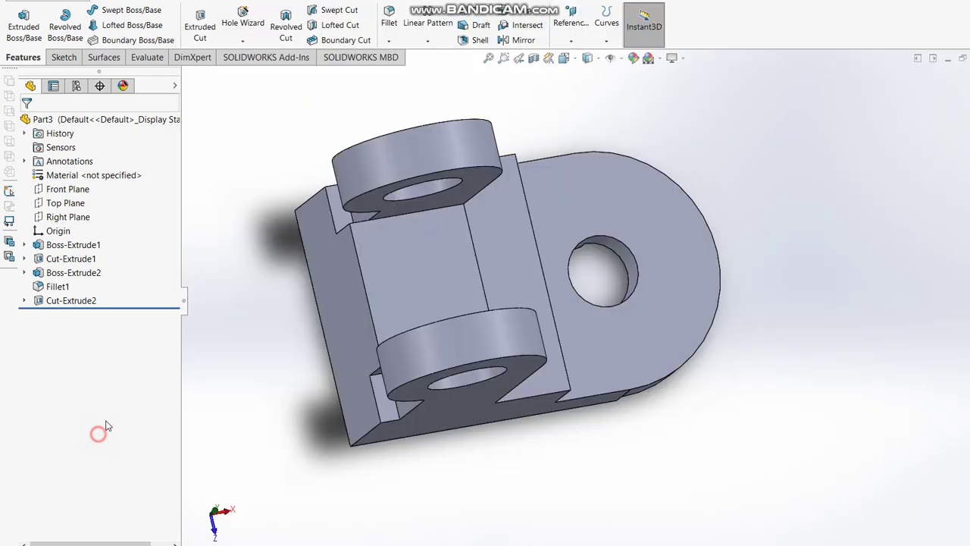
# - Open a sketch on the block face between the lugs and draw a small circle
pyautogui.click(406, 277)
pyautogui.click(200, 19)
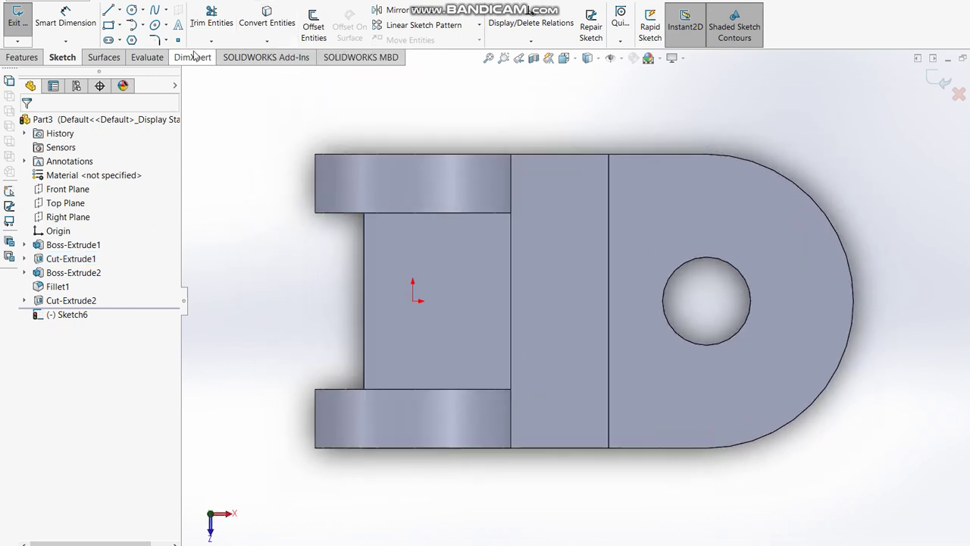
pyautogui.click(132, 9)
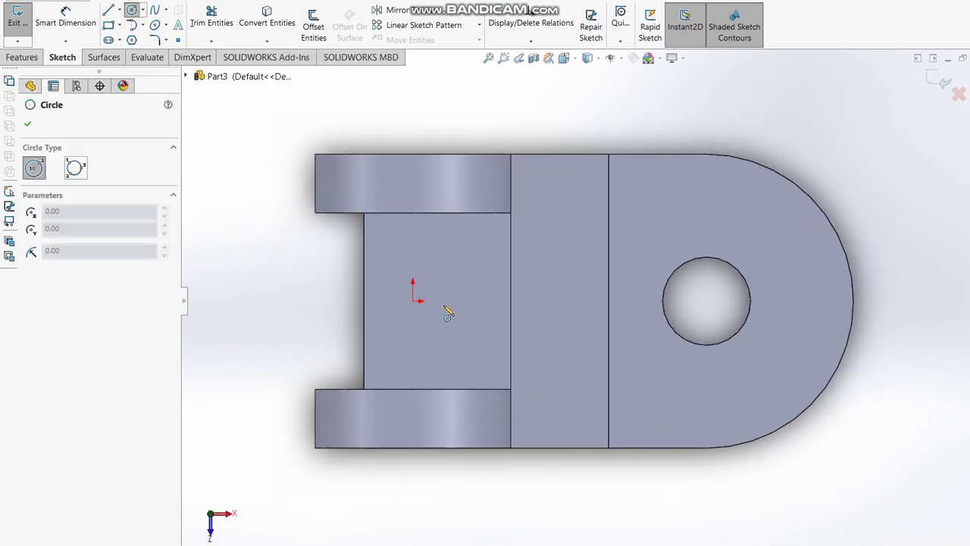
pyautogui.click(448, 301)
pyautogui.click(470, 322)
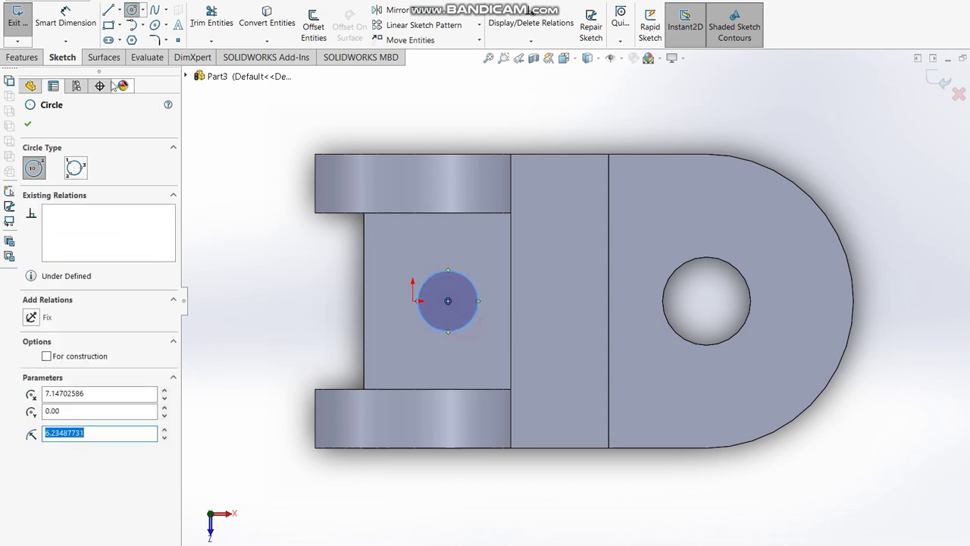
# - Locate the circle 55 from the Ø18 hole centre and 30 above the bottom edge
pyautogui.click(65, 19)
pyautogui.click(720, 347)
pyautogui.click(470, 325)
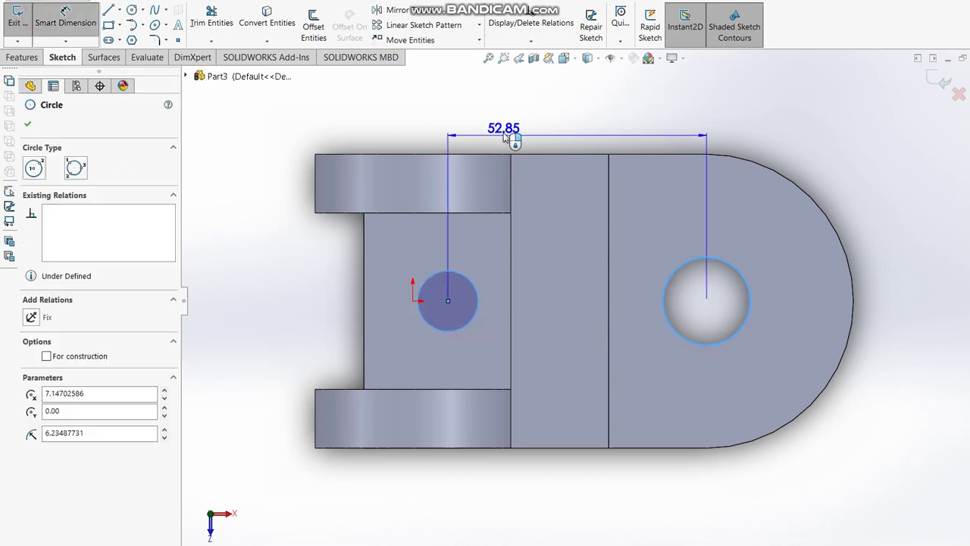
pyautogui.click(510, 124)
pyautogui.write('55')
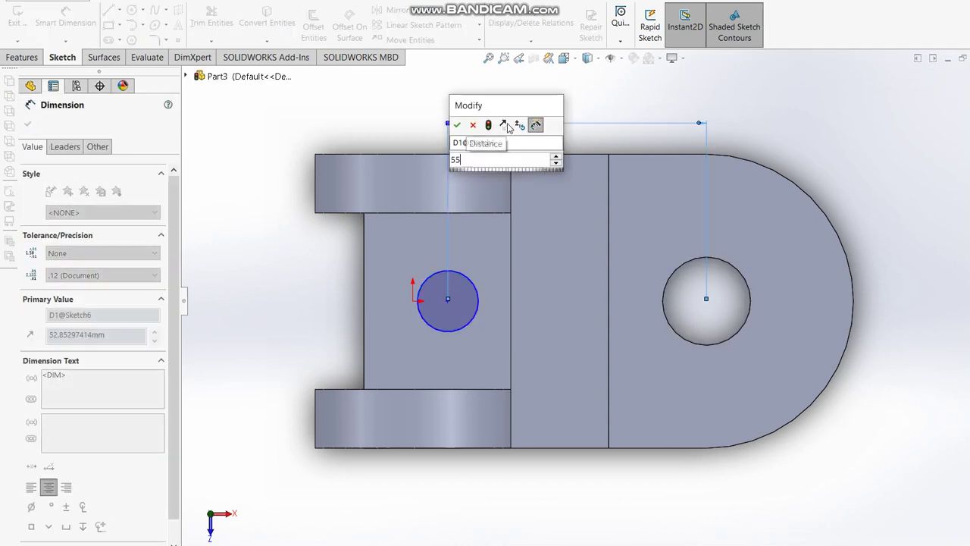
pyautogui.press('Return')
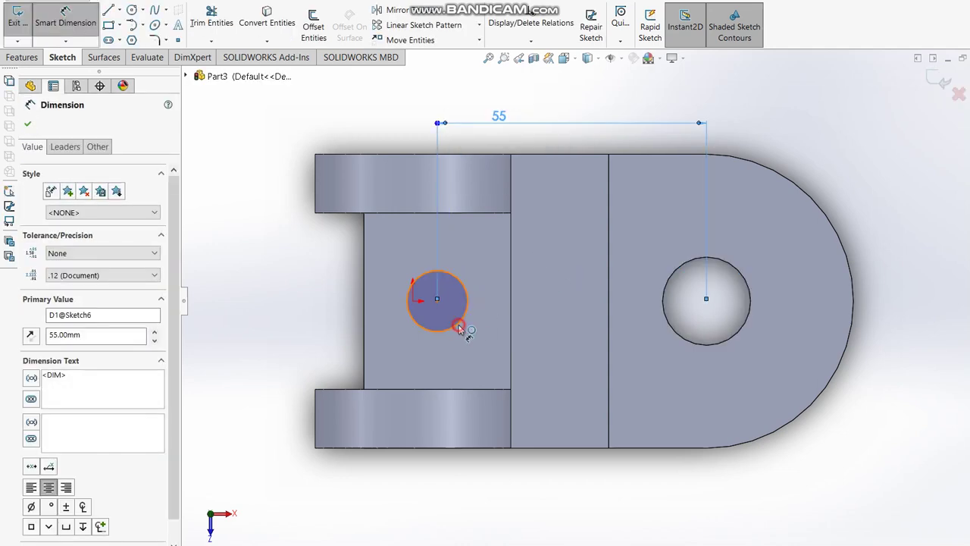
pyautogui.click(460, 328)
pyautogui.click(485, 447)
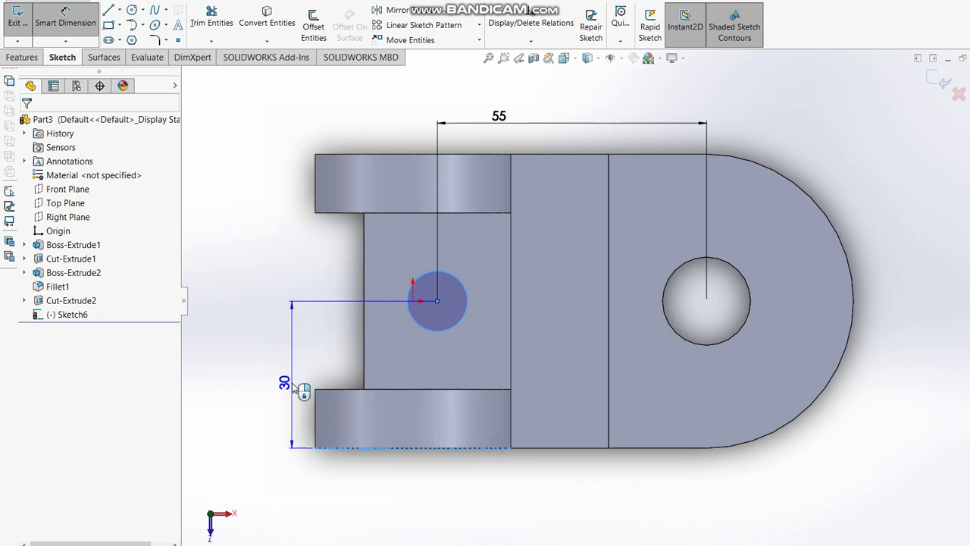
pyautogui.click(294, 387)
pyautogui.click(241, 386)
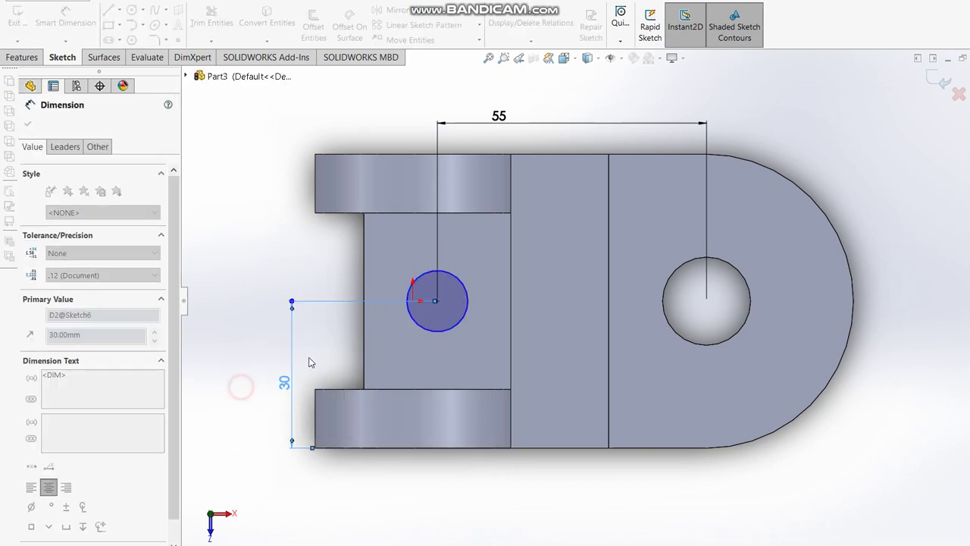
# - Dimension the new circle's diameter to 15
pyautogui.click(455, 328)
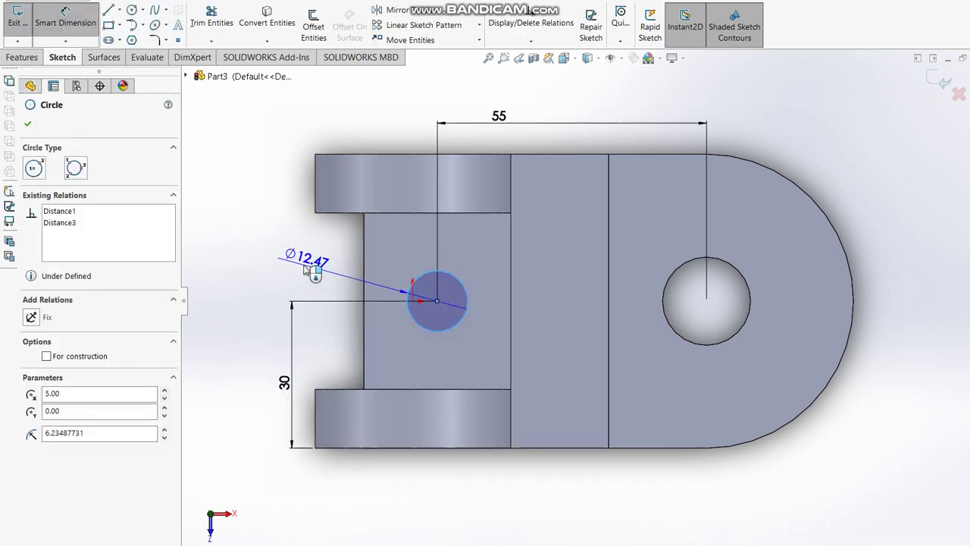
pyautogui.click(305, 270)
pyautogui.write('15')
pyautogui.press('Return')
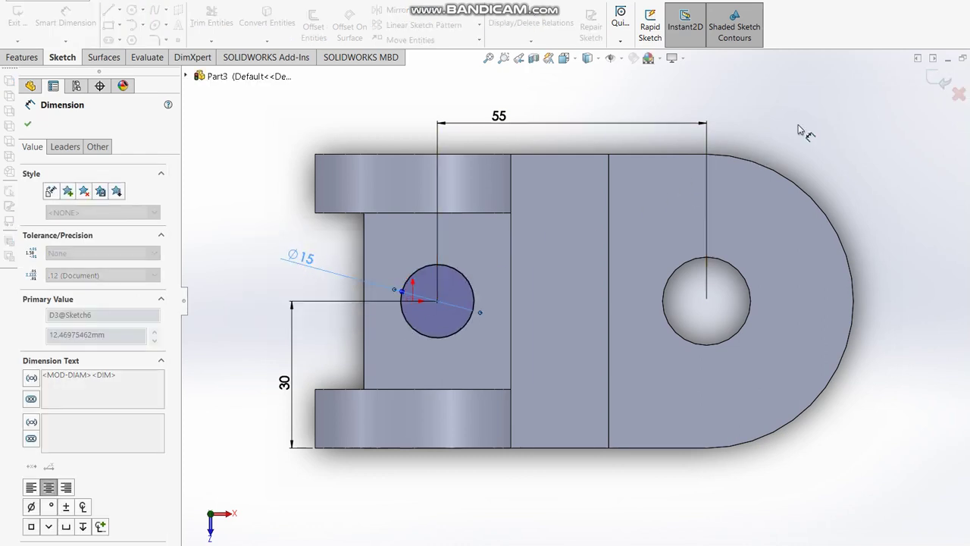
pyautogui.press('Escape')
pyautogui.press('Escape')
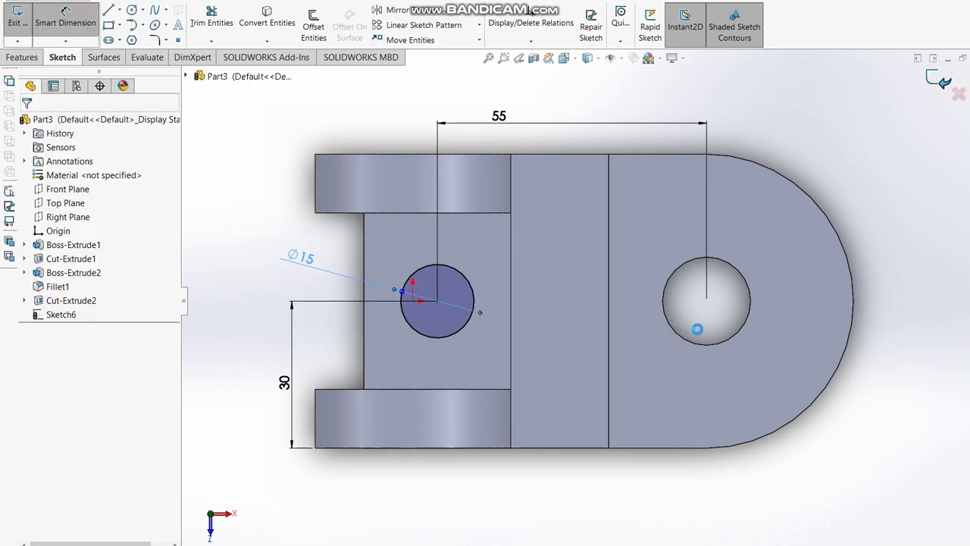
# - Extrude-cut the Ø15 circle Up To Surface, ending at the part's bottom face
pyautogui.moveTo(685, 223)
pyautogui.mouseDown(button='middle')
pyautogui.moveTo(626, 325)
pyautogui.moveTo(610, 245)
pyautogui.mouseUp(button='middle')
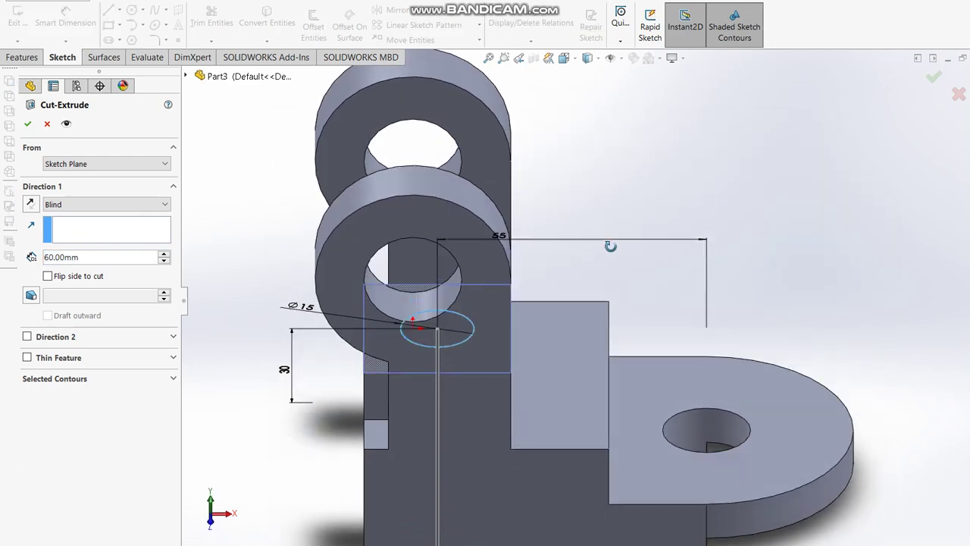
pyautogui.scroll(3, 610, 246)
pyautogui.moveTo(555, 315); pyautogui.dragTo(563, 185, button='middle')
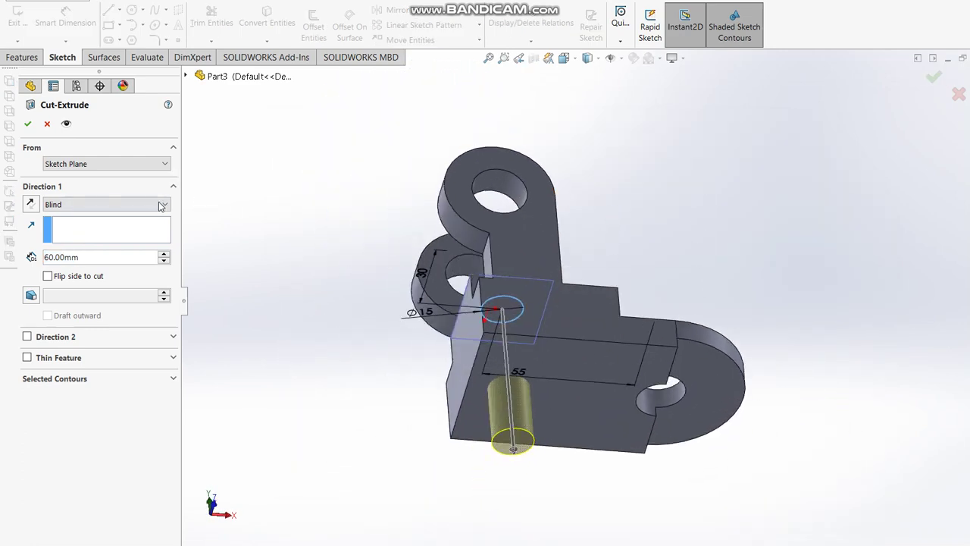
pyautogui.click(114, 205)
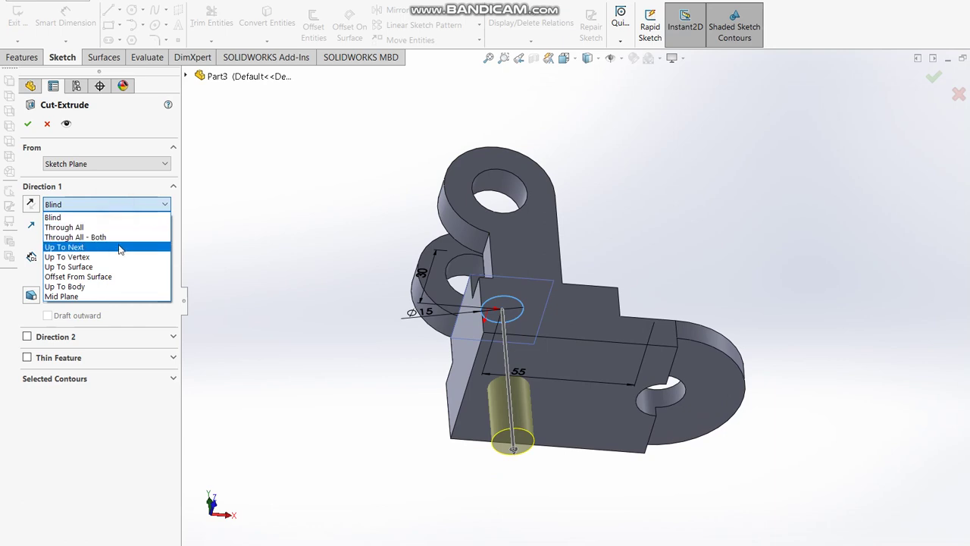
pyautogui.click(114, 266)
pyautogui.click(537, 386)
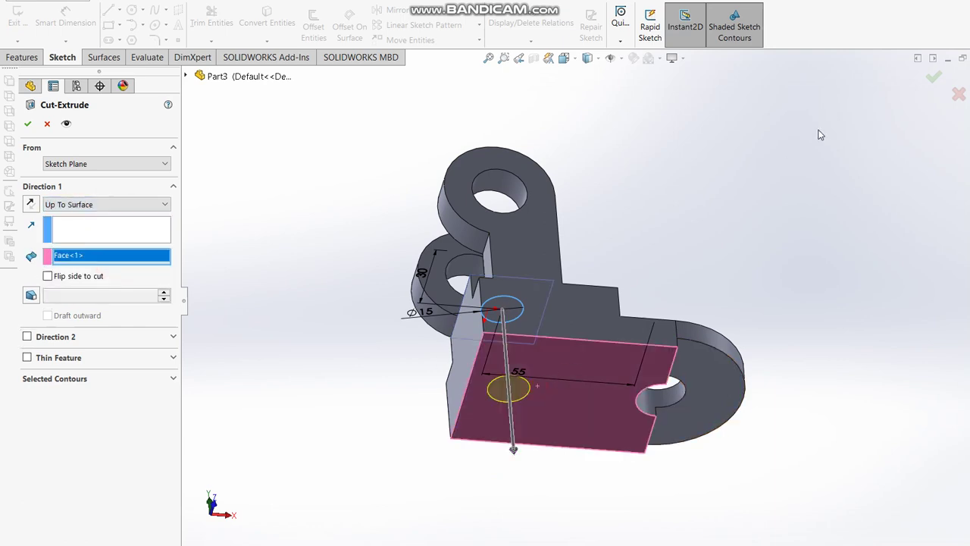
pyautogui.click(935, 79)
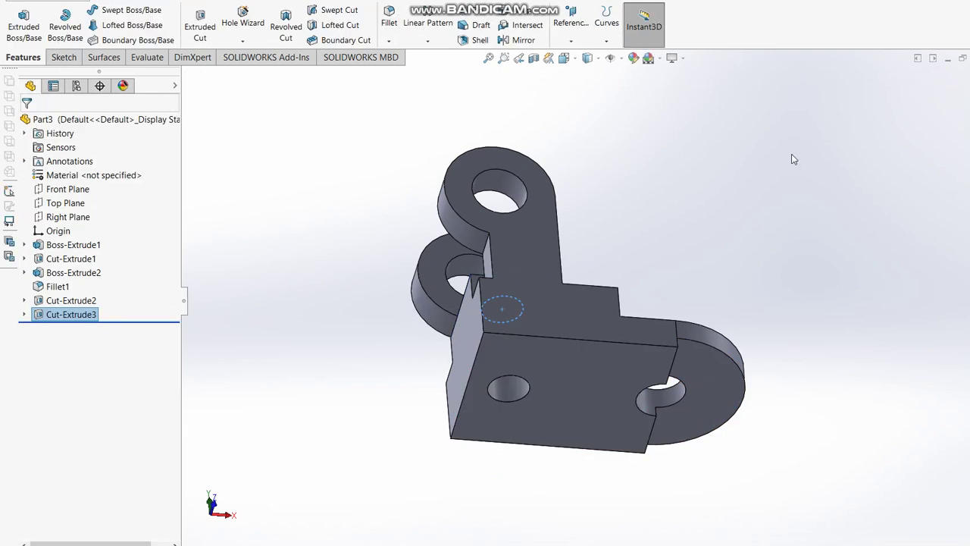
pyautogui.moveTo(739, 230); pyautogui.dragTo(688, 238, button='middle')
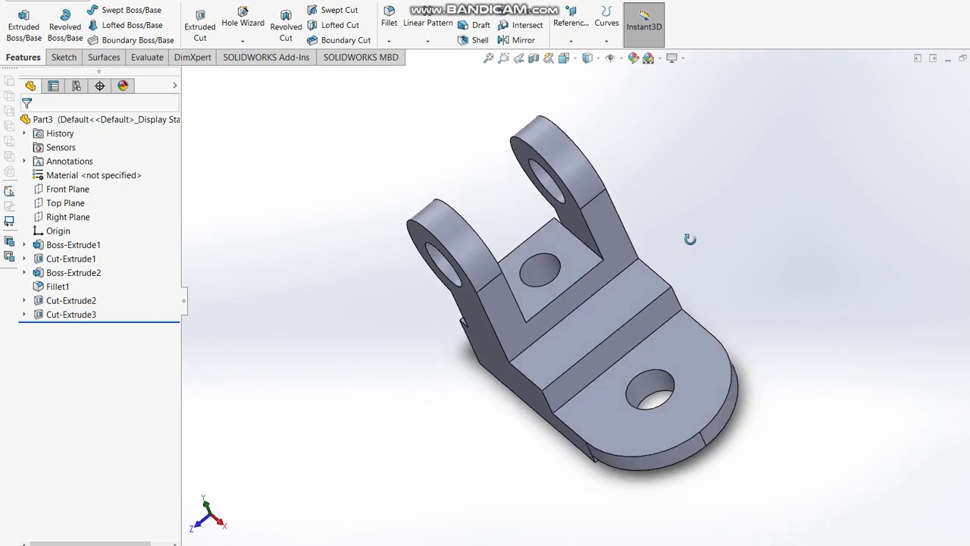
# - On the reference drawing, circle the isometric view and write 15 beside the left hole
pyautogui.hotkey('alt', 'Tab')
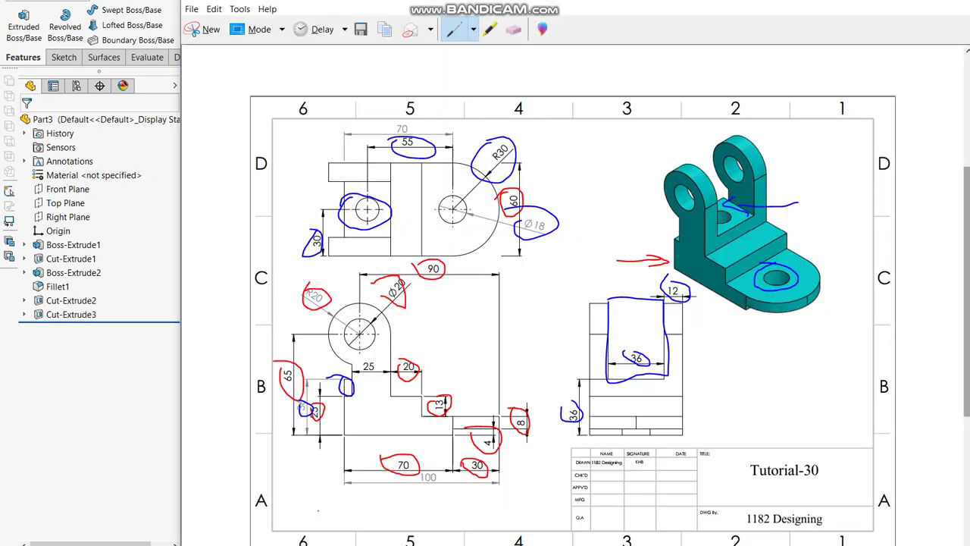
pyautogui.moveTo(650, 161); pyautogui.dragTo(631, 182)
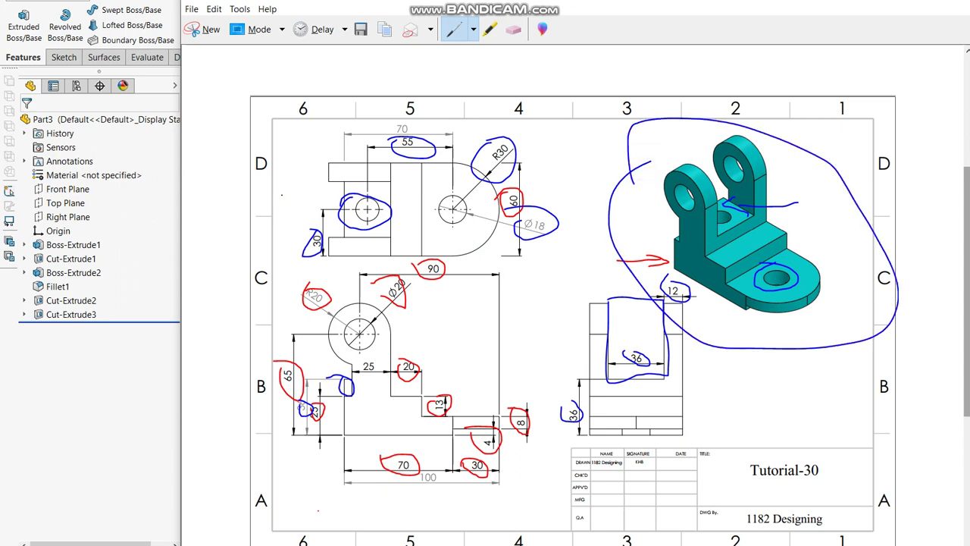
pyautogui.moveTo(362, 206)
pyautogui.mouseDown()
pyautogui.moveTo(280, 169)
pyautogui.moveTo(290, 214)
pyautogui.mouseUp()
pyautogui.moveTo(299, 166)
pyautogui.mouseDown()
pyautogui.moveTo(304, 185)
pyautogui.moveTo(321, 163)
pyautogui.moveTo(309, 180)
pyautogui.mouseUp()
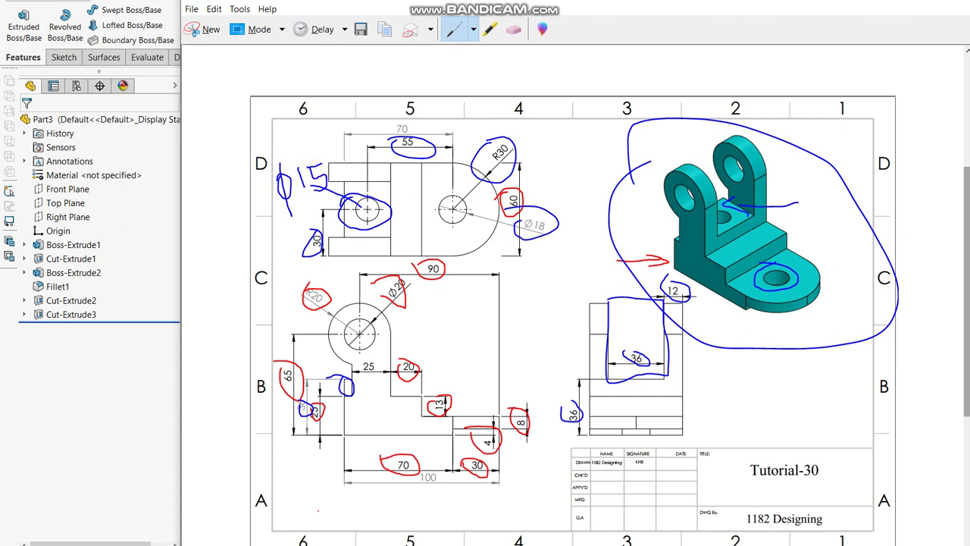
pyautogui.click(129, 397)
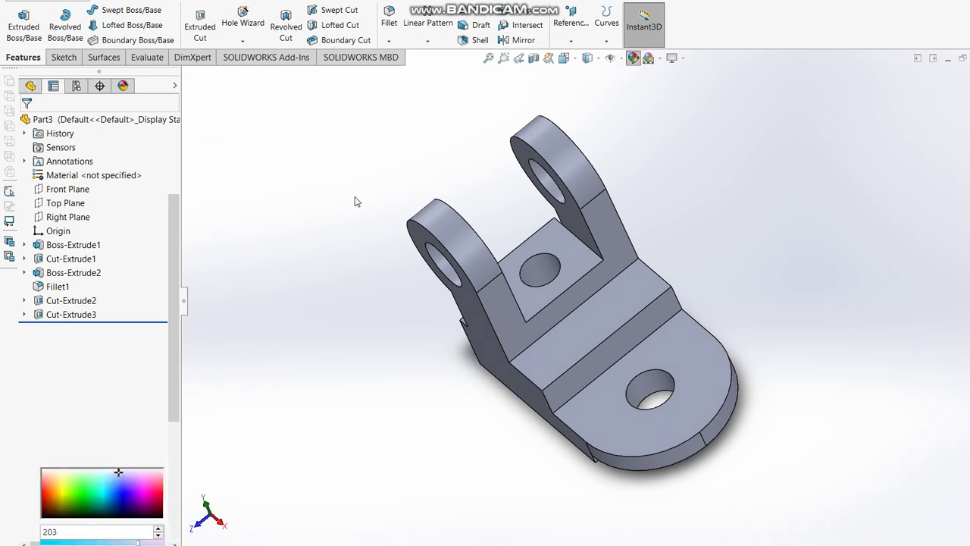
# - Apply a teal appearance to the whole part
pyautogui.click(88, 419)
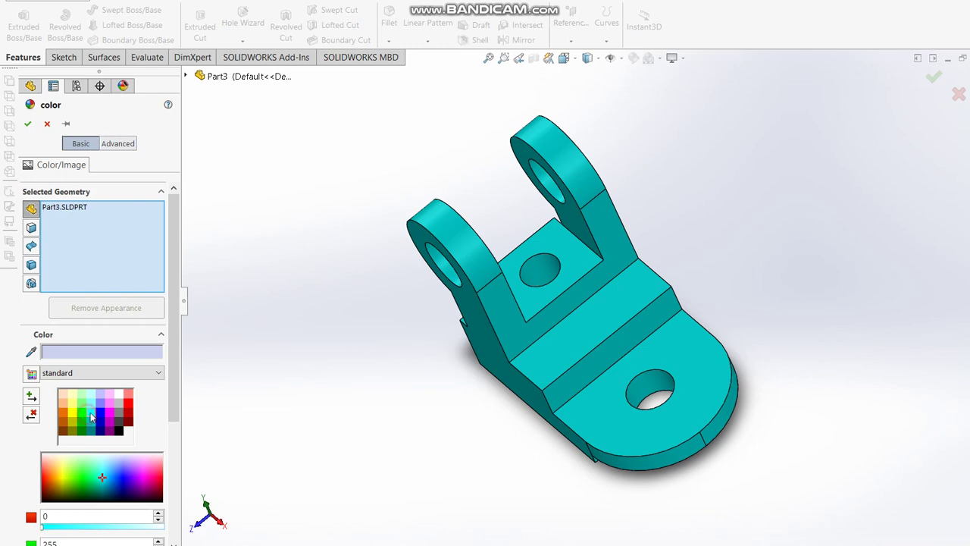
pyautogui.click(27, 123)
pyautogui.moveTo(422, 268)
pyautogui.mouseDown(button='middle')
pyautogui.moveTo(473, 340)
pyautogui.moveTo(383, 223)
pyautogui.mouseUp(button='middle')
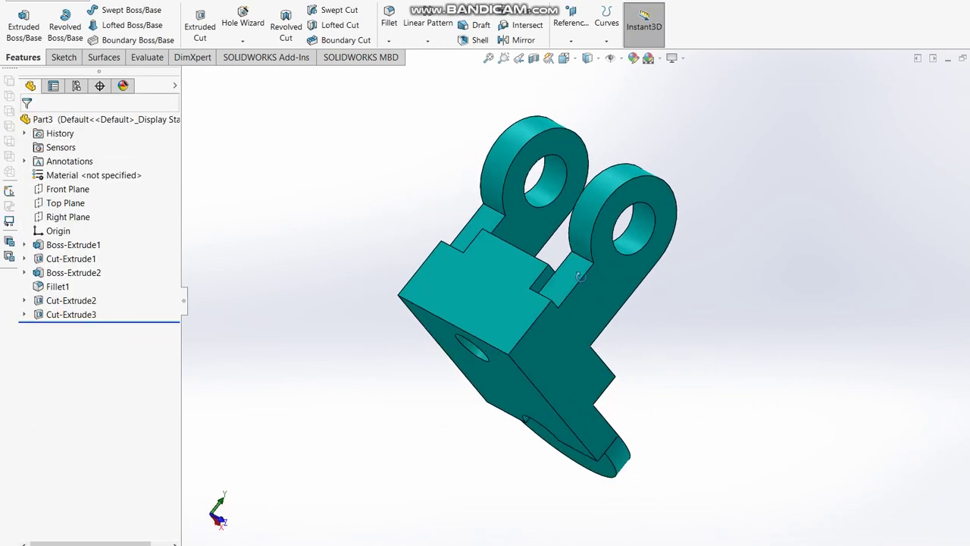
pyautogui.hotkey('ctrl', '1')
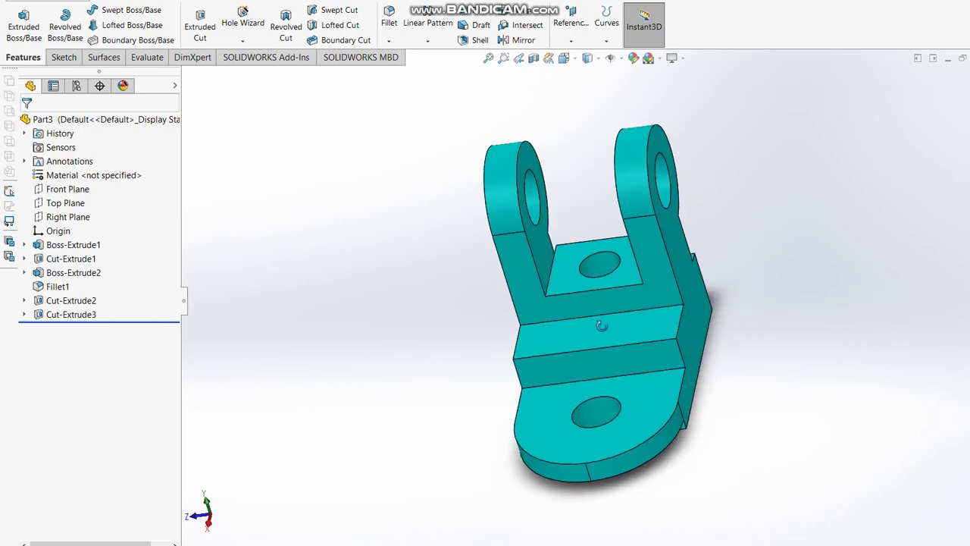
pyautogui.moveTo(784, 345); pyautogui.dragTo(703, 382, button='middle')
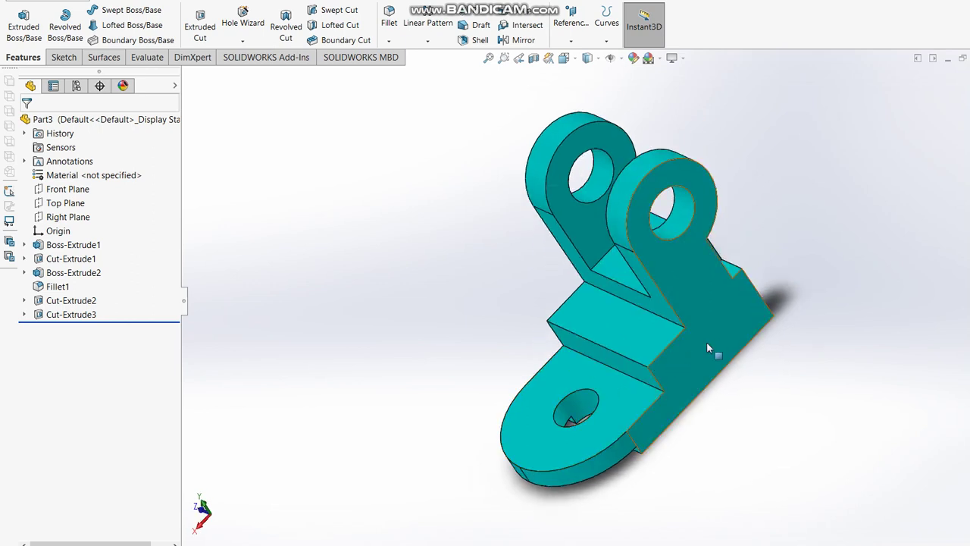
pyautogui.moveTo(690, 352)
pyautogui.mouseDown(button='middle')
pyautogui.moveTo(821, 219)
pyautogui.moveTo(839, 303)
pyautogui.mouseUp(button='middle')
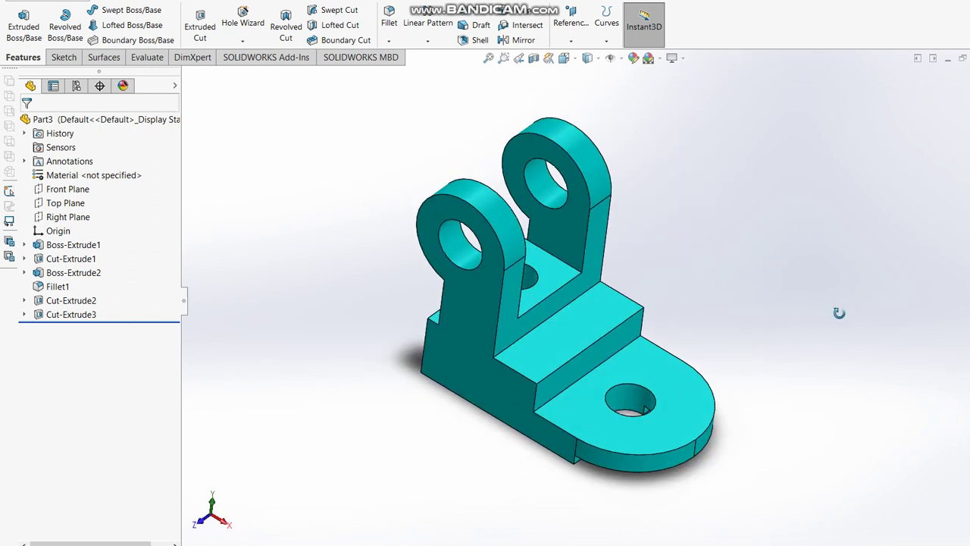